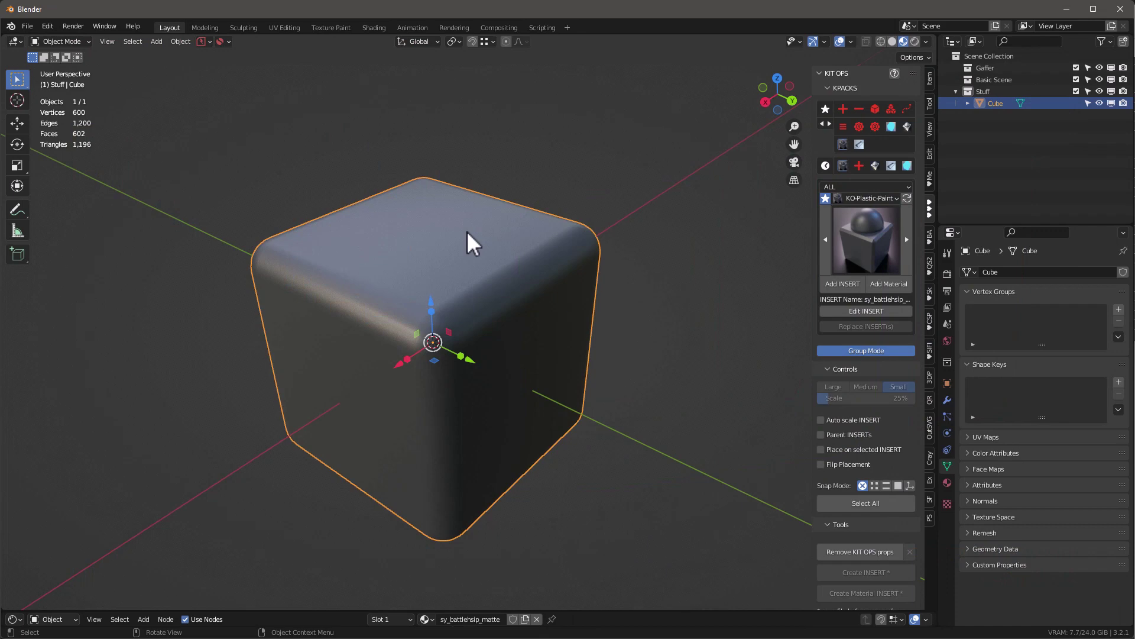
# Duplicate the rounded cube twice, placing one copy up-right and one to the left.
pyautogui.moveTo(476, 240)
pyautogui.mouseDown(button='middle')
pyautogui.moveTo(479, 265)
pyautogui.moveTo(471, 254)
pyautogui.mouseUp(button='middle')
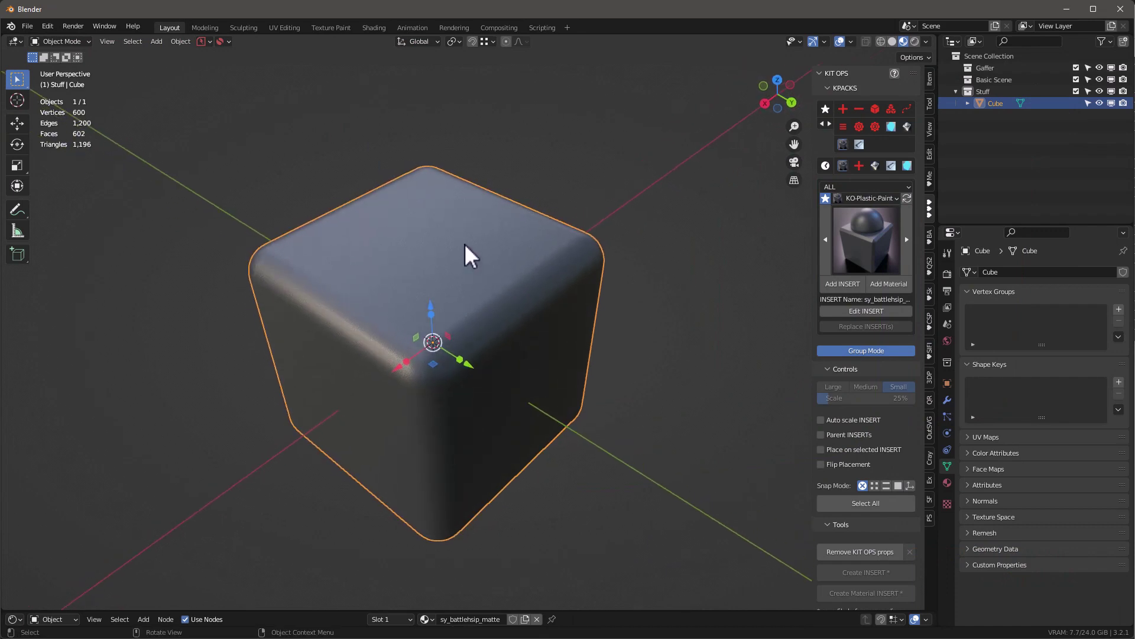
pyautogui.hotkey('shift', 'd')
pyautogui.click(582, 156)
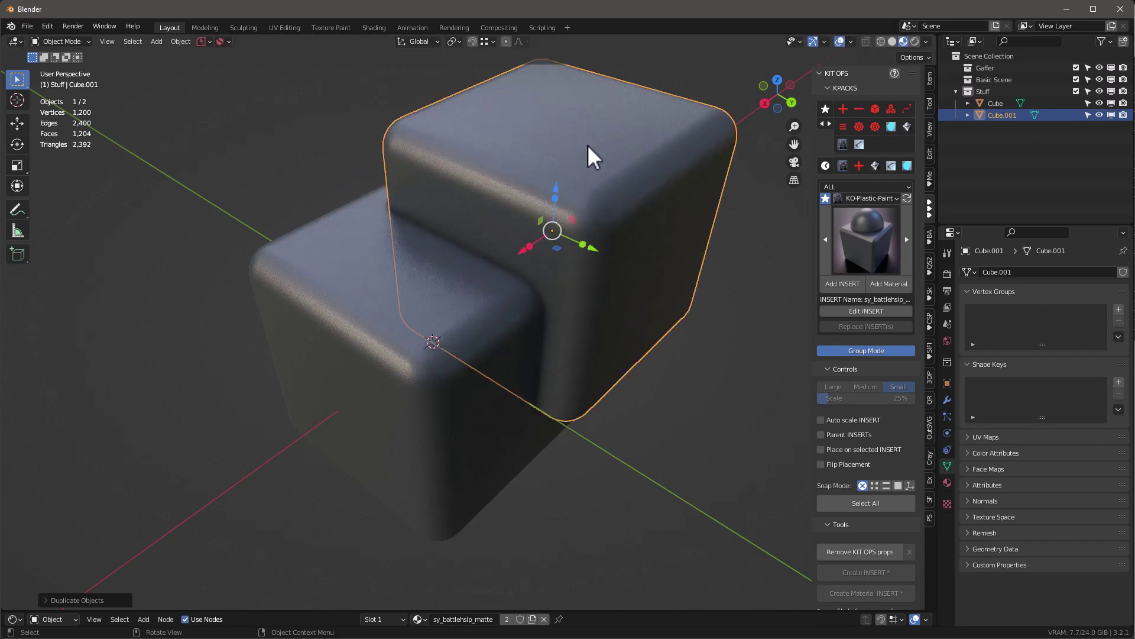
pyautogui.hotkey('shift', 'd')
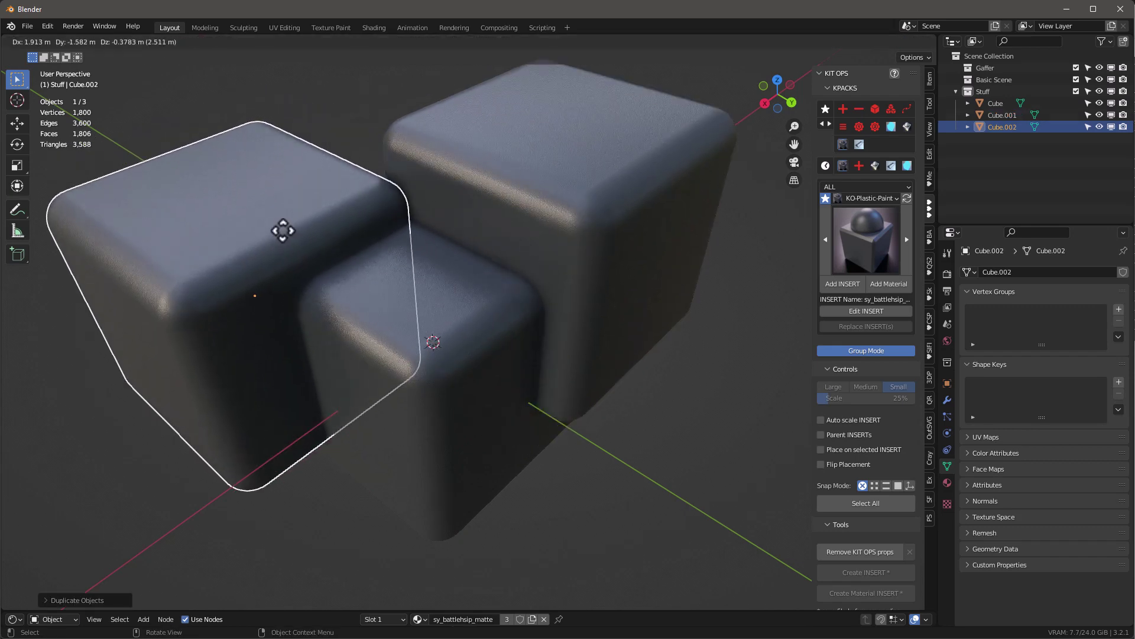
pyautogui.click(295, 227)
# Apply KIT OPS sy_green_shiny to the left copy and sy_red_matte to the back copy.
pyautogui.click(852, 230)
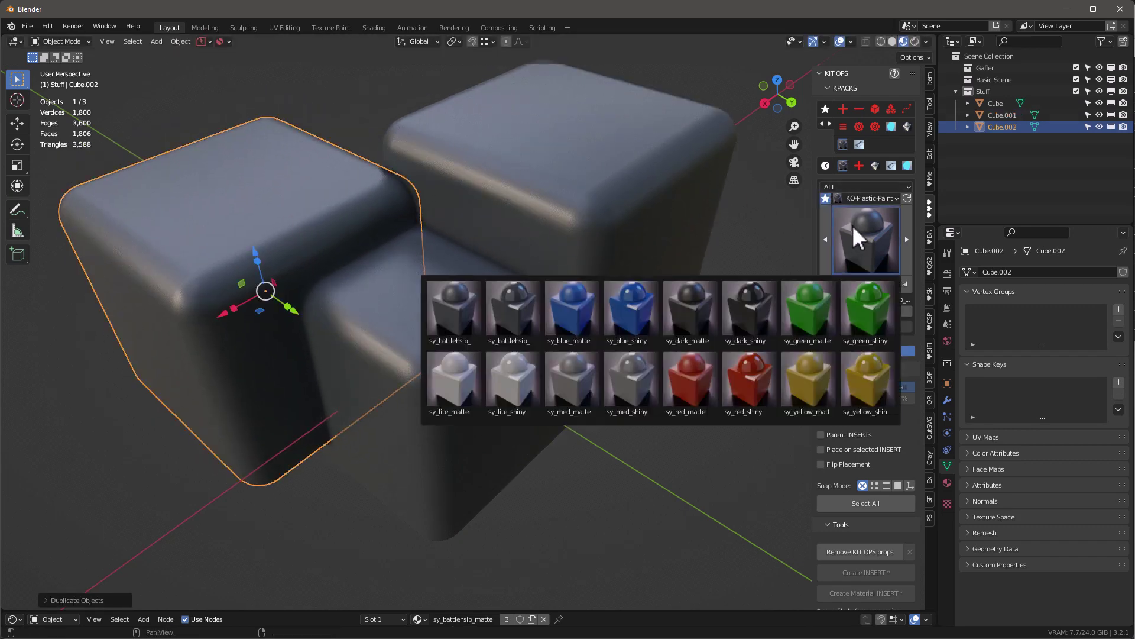
pyautogui.click(865, 313)
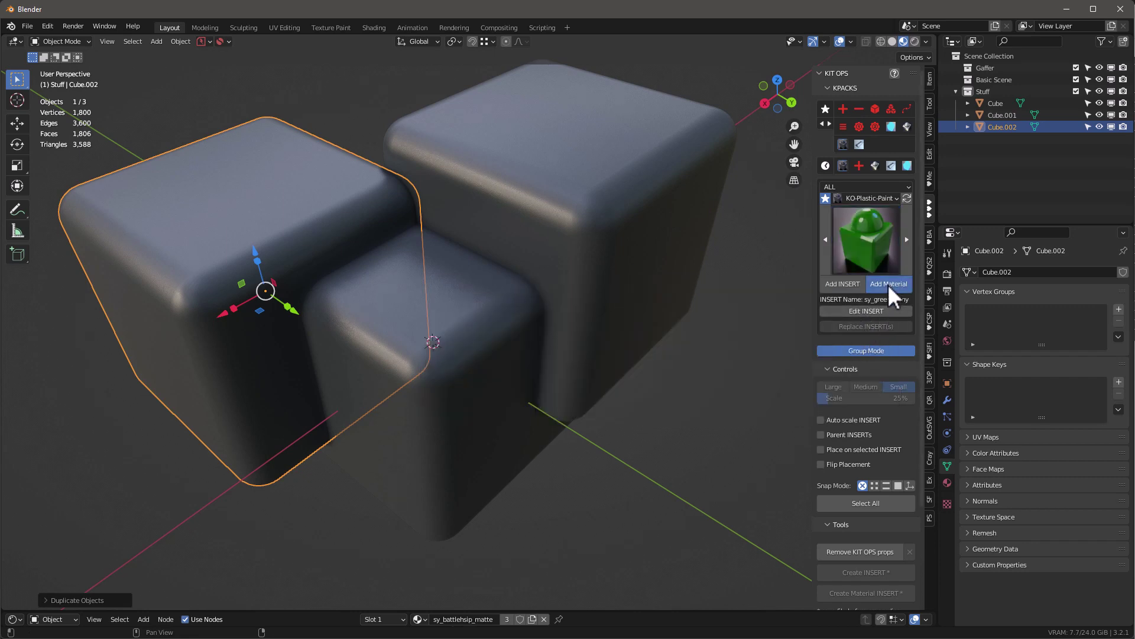
pyautogui.click(888, 284)
pyautogui.click(618, 145)
pyautogui.click(881, 239)
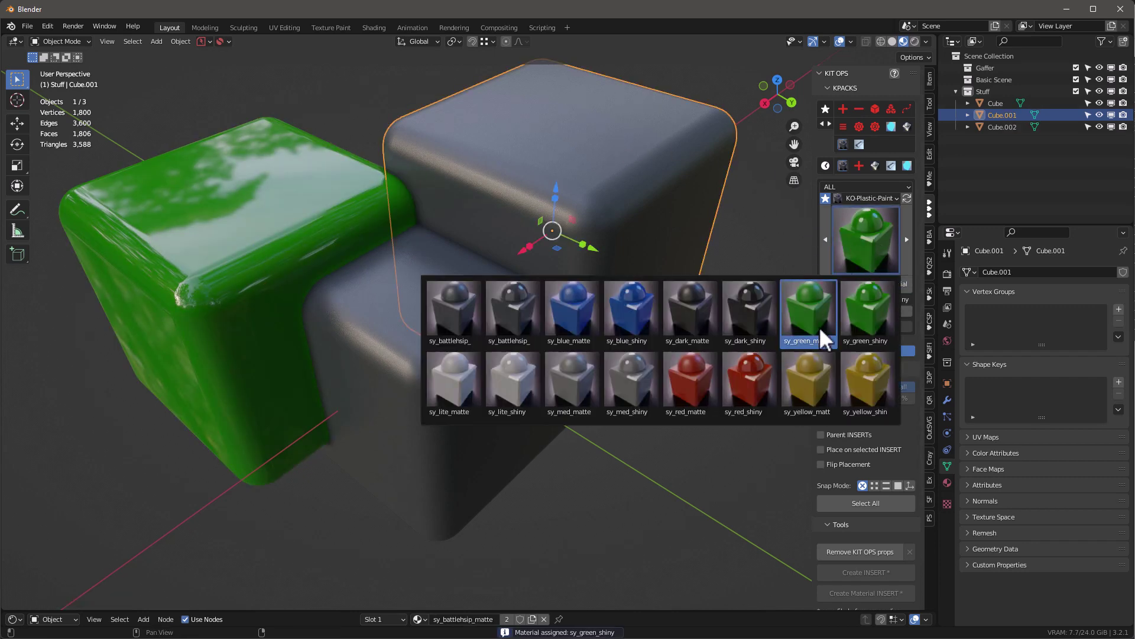
pyautogui.click(690, 385)
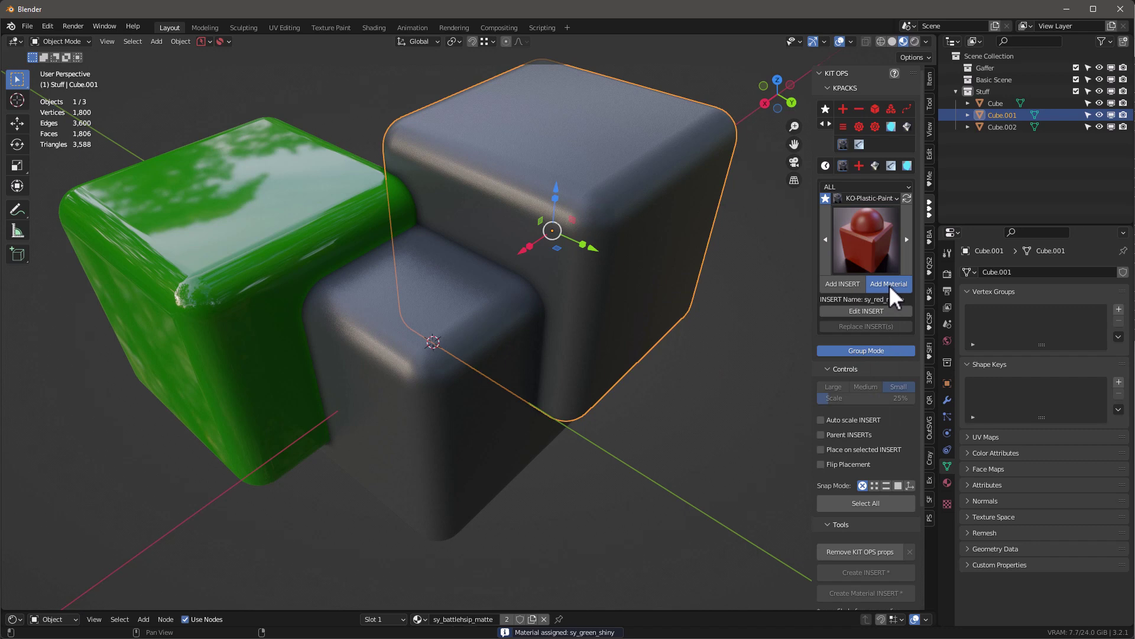
pyautogui.click(889, 285)
# Subtract the red cube from the grey cube with a BoolTool difference.
pyautogui.keyDown('shift'); pyautogui.click(367, 311); pyautogui.keyUp('shift')
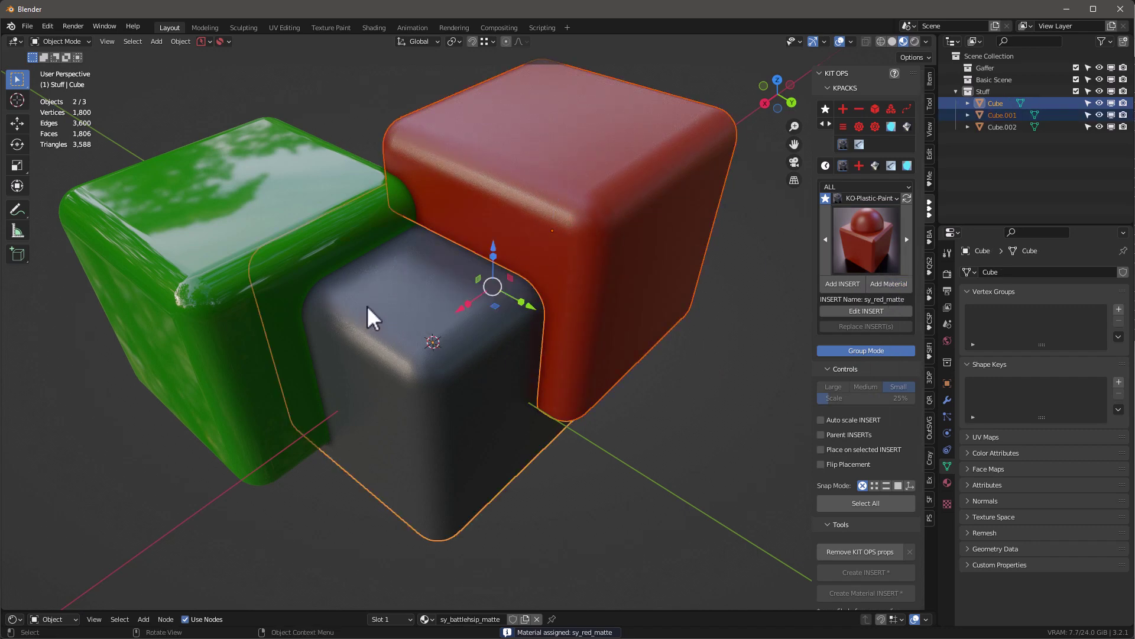
pyautogui.press('ctrl+KP_Subtract')
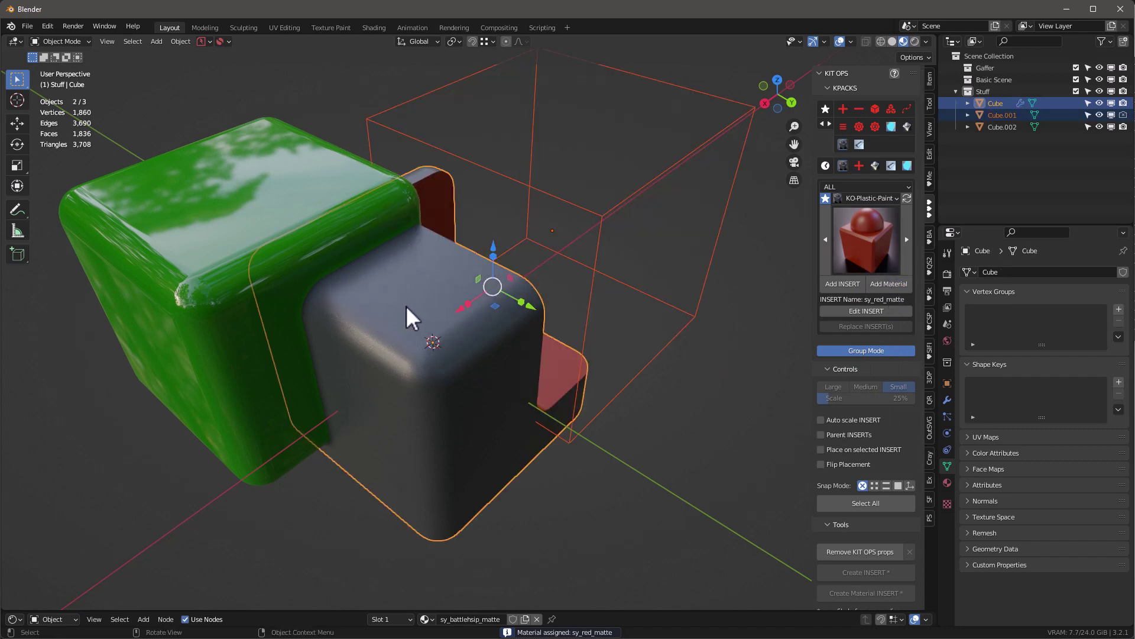
pyautogui.moveTo(406, 307); pyautogui.dragTo(291, 309, button='middle')
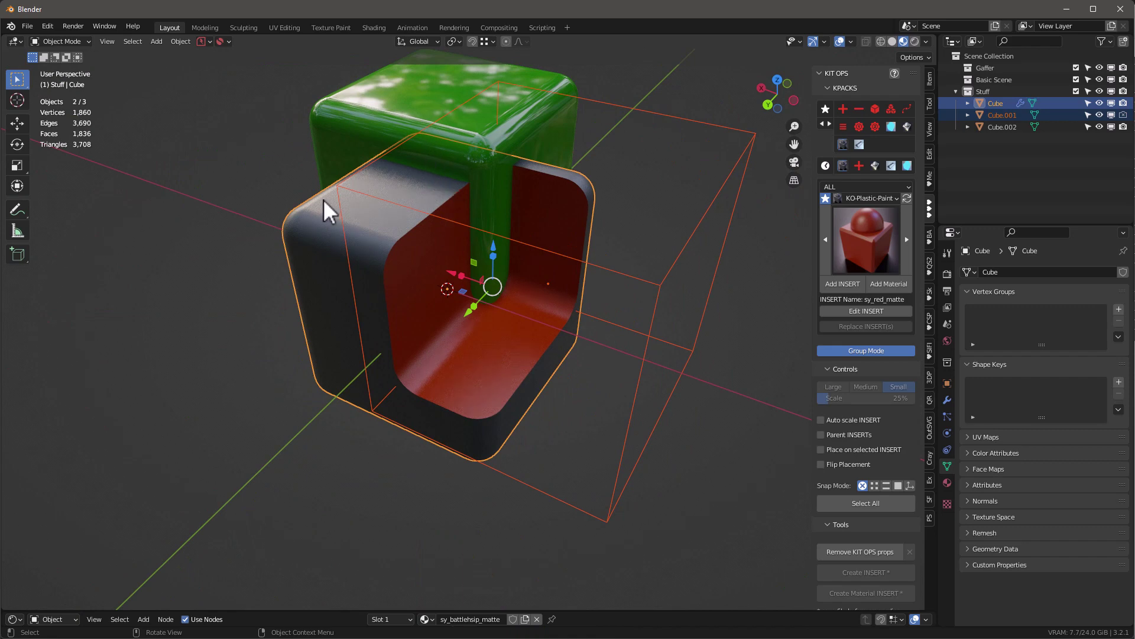
pyautogui.moveTo(324, 200); pyautogui.dragTo(405, 128, button='middle')
# Join the green cube to the grey cube as a union, then move it and back.
pyautogui.click(409, 171)
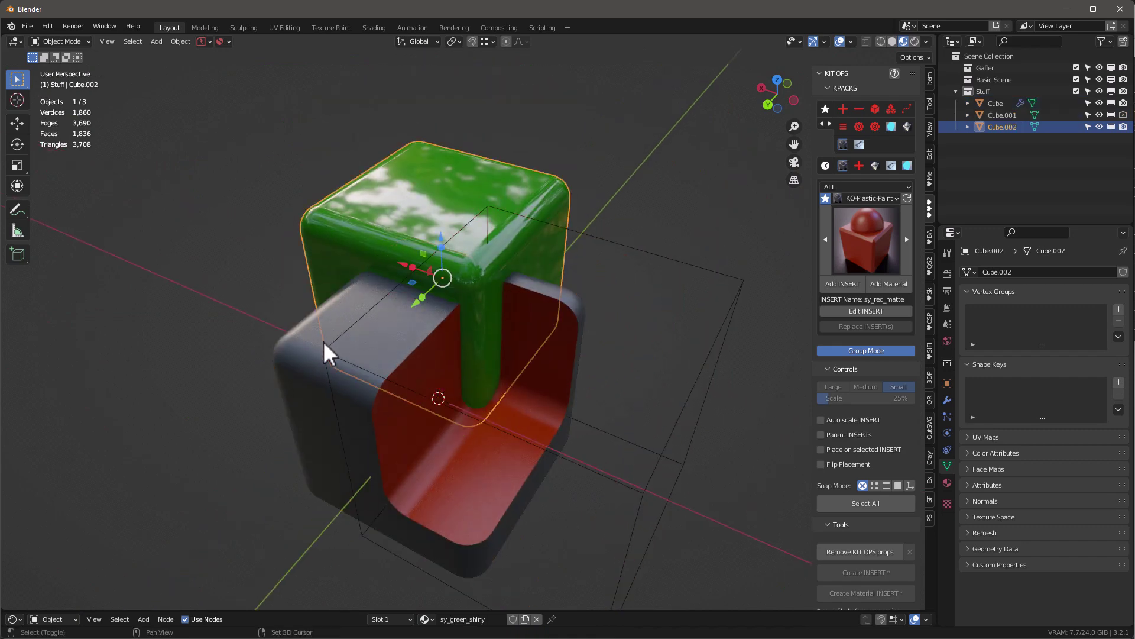
pyautogui.keyDown('shift'); pyautogui.click(314, 324); pyautogui.keyUp('shift')
pyautogui.click(313, 324)
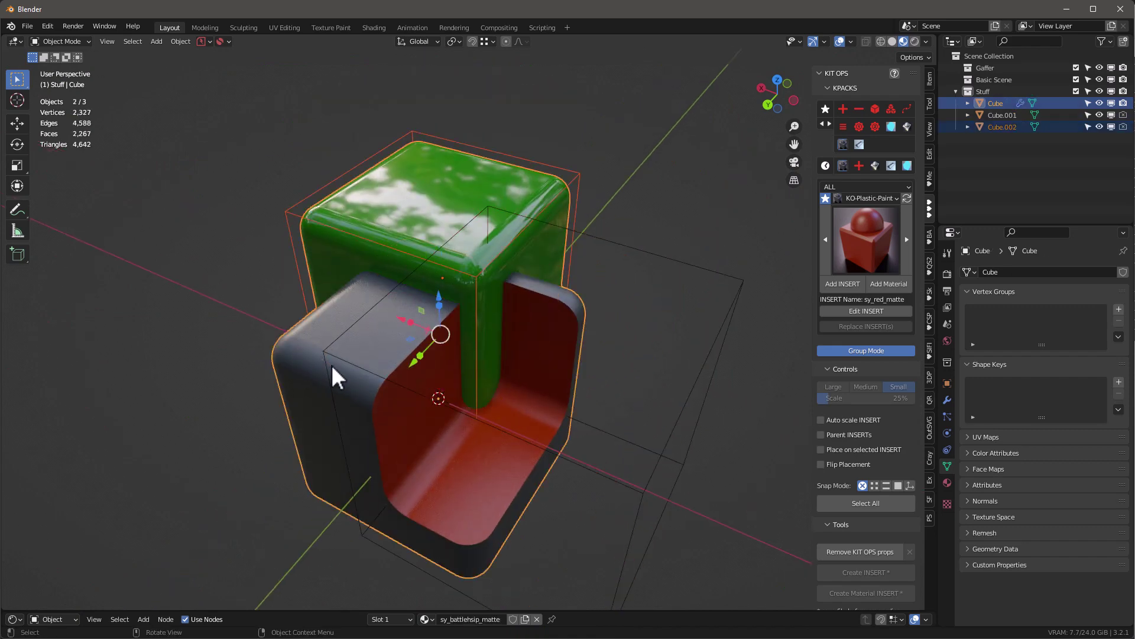
pyautogui.moveTo(331, 364); pyautogui.dragTo(519, 283, button='middle')
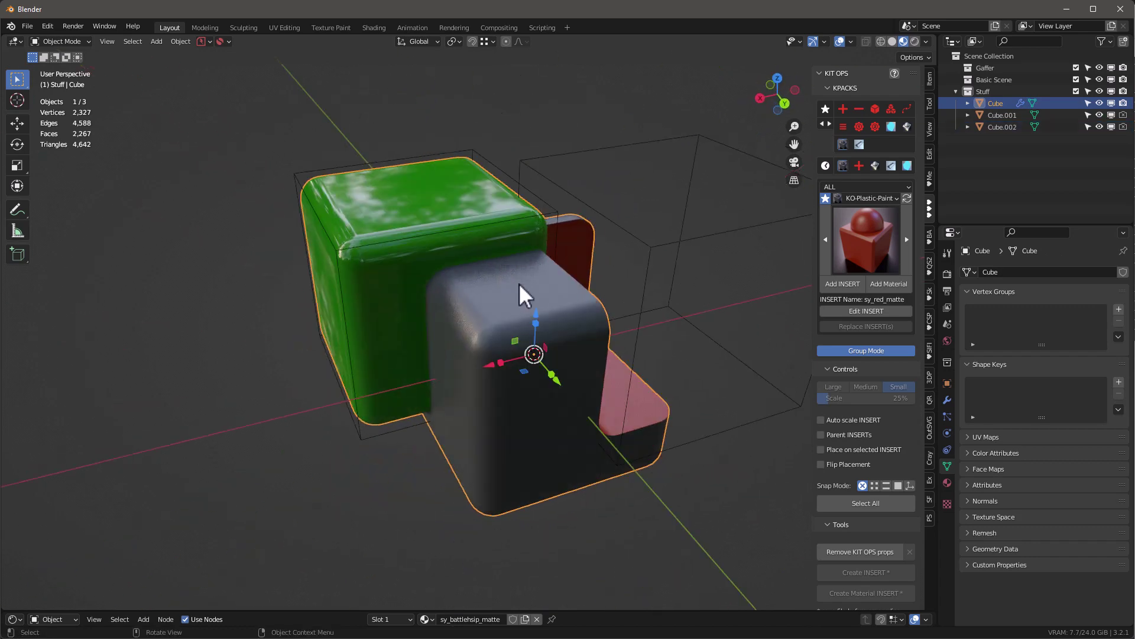
pyautogui.click(509, 180)
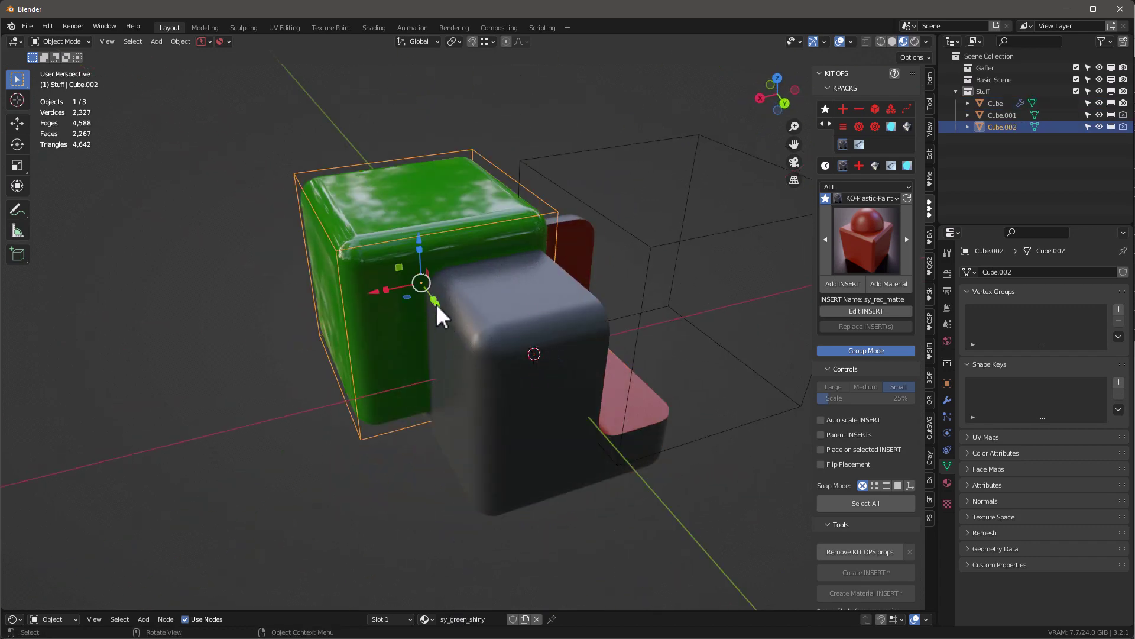
pyautogui.moveTo(436, 303)
pyautogui.mouseDown()
pyautogui.moveTo(476, 363)
pyautogui.moveTo(414, 287)
pyautogui.moveTo(431, 319)
pyautogui.mouseUp()
pyautogui.moveTo(431, 319); pyautogui.dragTo(407, 307, button='middle')
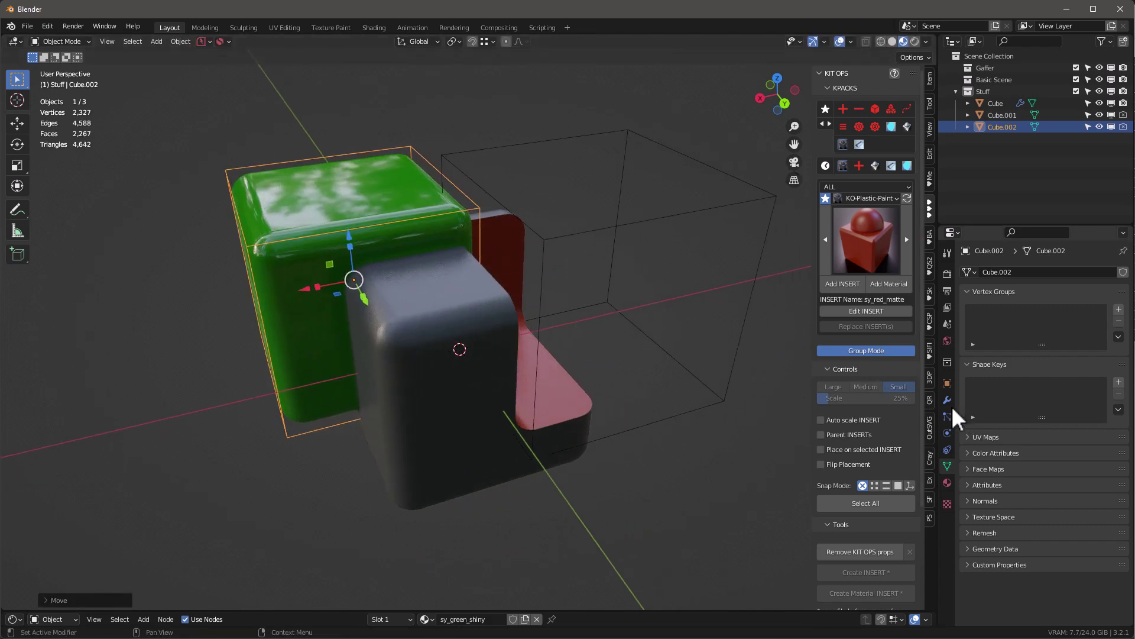
# Set Solver to Fast on both BTool difference and union modifiers of Cube.
pyautogui.click(948, 400)
pyautogui.click(451, 344)
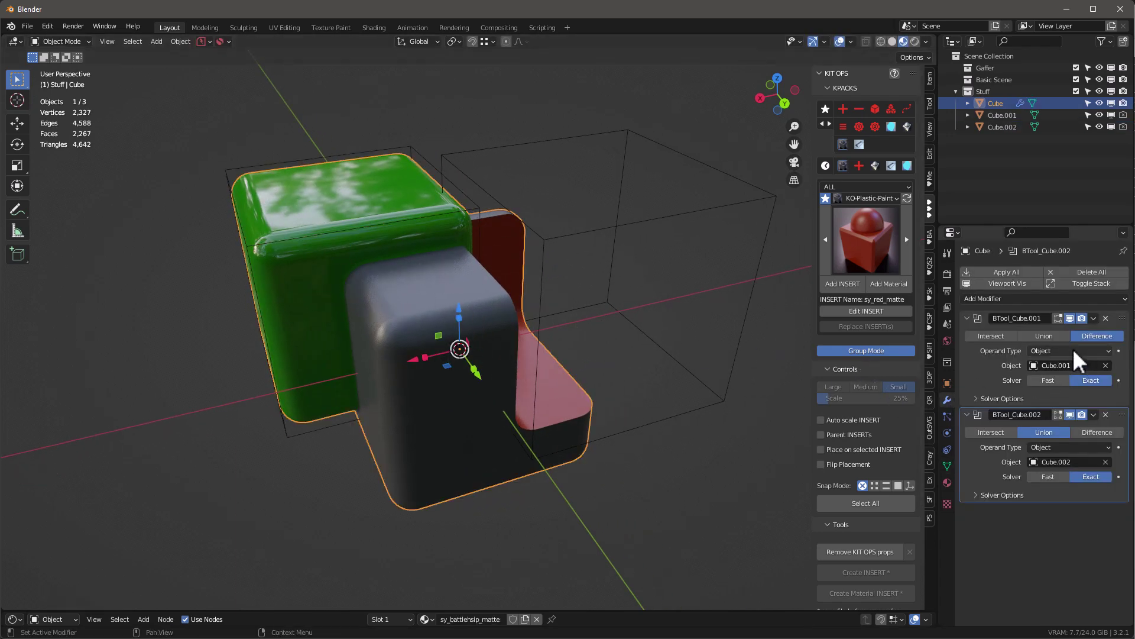
pyautogui.click(1048, 380)
pyautogui.moveTo(568, 349); pyautogui.dragTo(470, 368, button='middle')
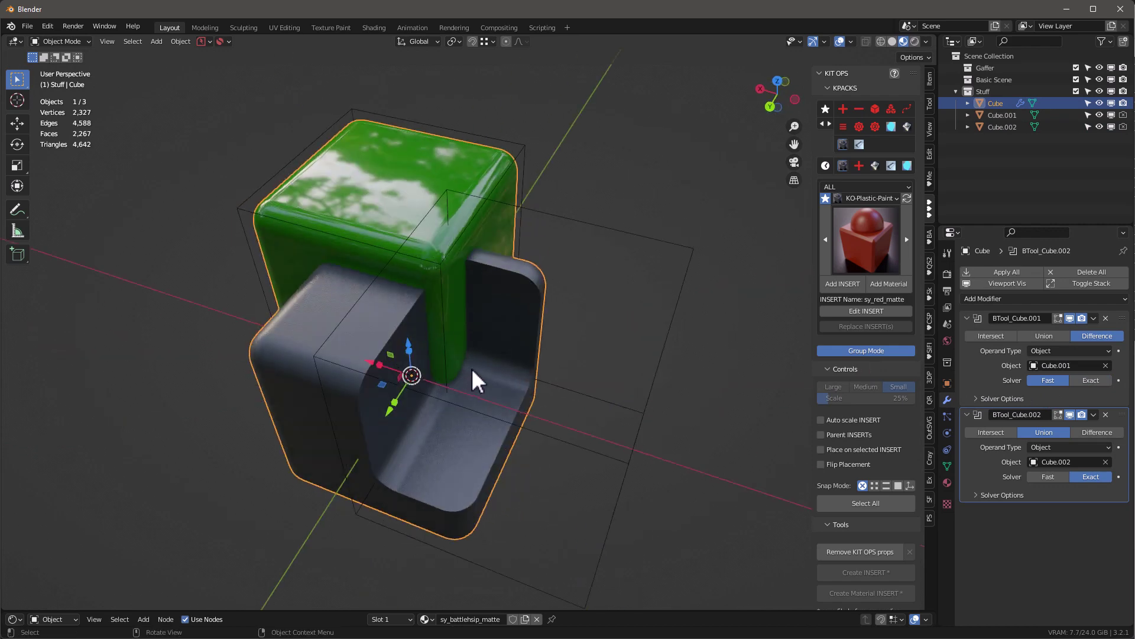
pyautogui.click(1047, 477)
pyautogui.moveTo(429, 279)
pyautogui.mouseDown(button='middle')
pyautogui.moveTo(334, 298)
pyautogui.moveTo(353, 274)
pyautogui.moveTo(505, 273)
pyautogui.moveTo(499, 303)
pyautogui.moveTo(399, 280)
pyautogui.moveTo(485, 263)
pyautogui.moveTo(352, 239)
pyautogui.moveTo(353, 250)
pyautogui.moveTo(211, 244)
pyautogui.moveTo(247, 235)
pyautogui.moveTo(344, 250)
pyautogui.moveTo(435, 244)
pyautogui.moveTo(349, 228)
pyautogui.moveTo(367, 240)
pyautogui.mouseUp(button='middle')
pyautogui.scroll(1, 349, 234)
pyautogui.scroll(-1, 358, 229)
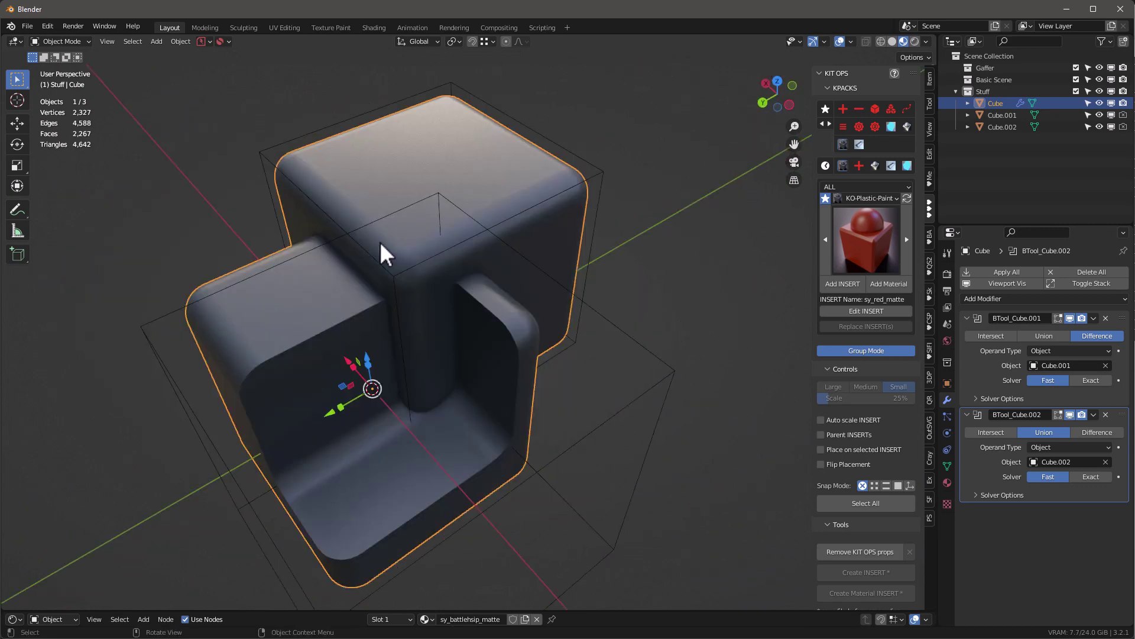
pyautogui.click(46, 26)
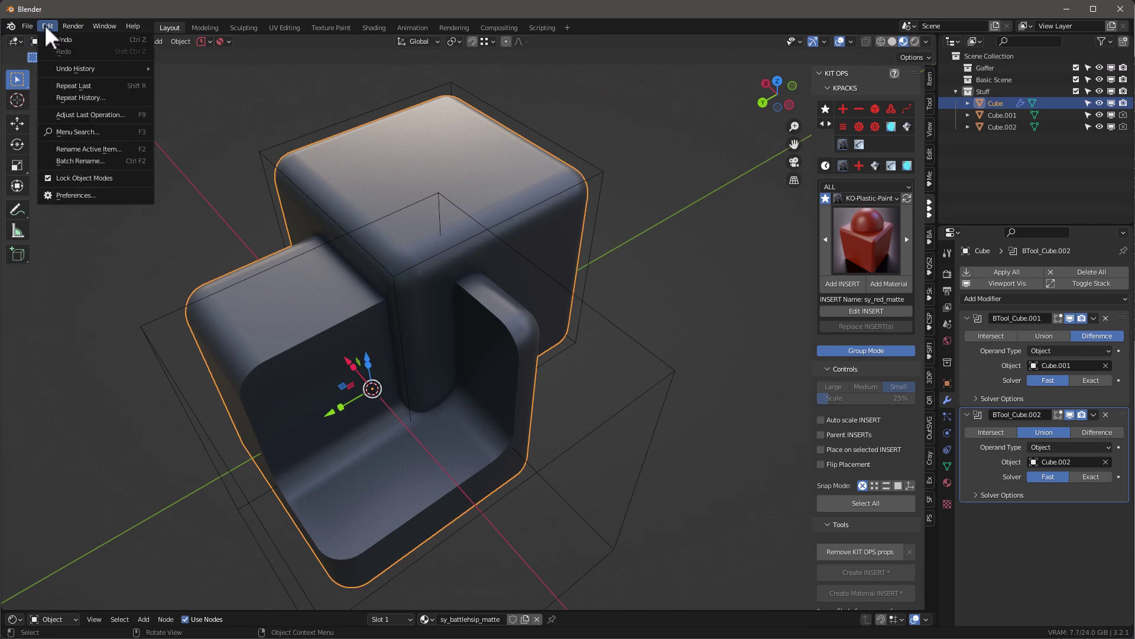
pyautogui.click(76, 195)
pyautogui.click(107, 251)
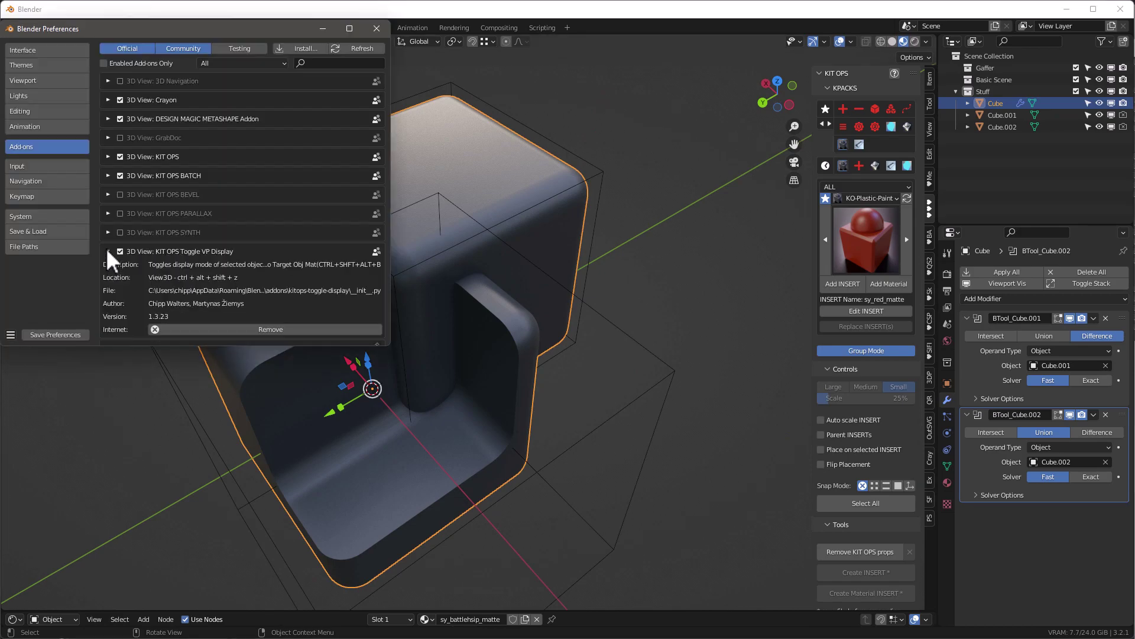
pyautogui.moveTo(391, 245); pyautogui.dragTo(810, 244)
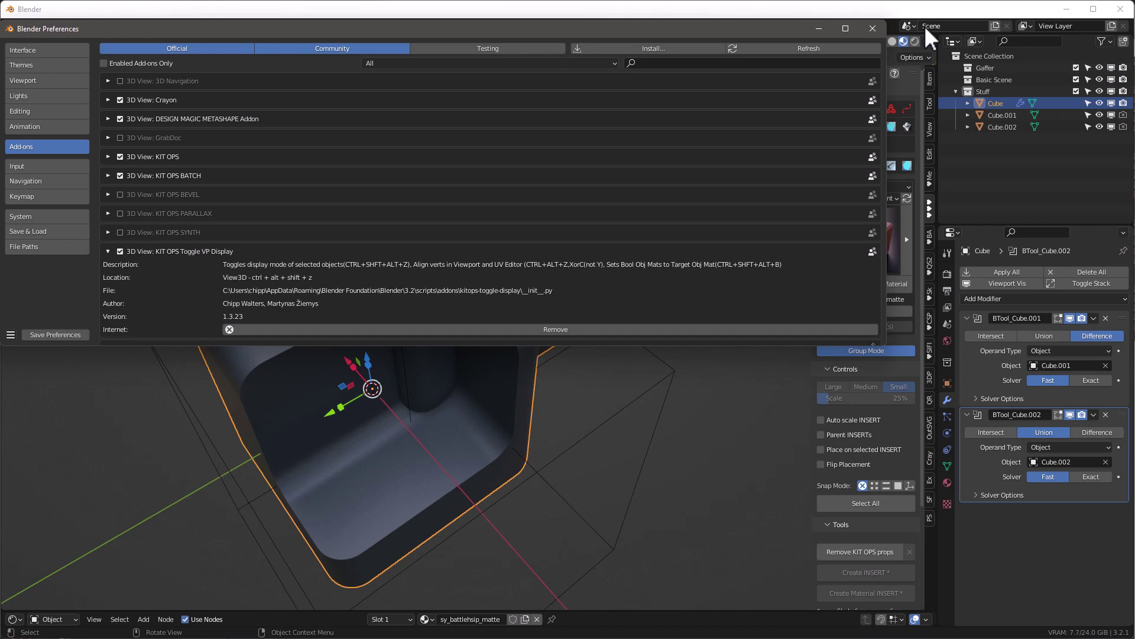
pyautogui.click(818, 27)
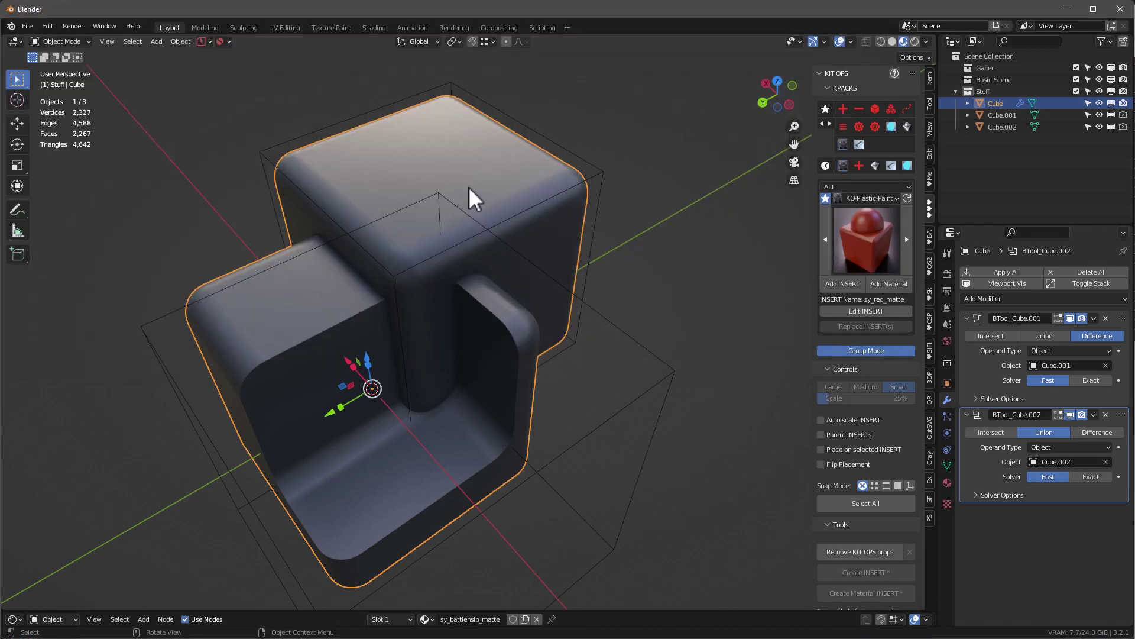
pyautogui.moveTo(470, 186); pyautogui.dragTo(469, 256, button='middle')
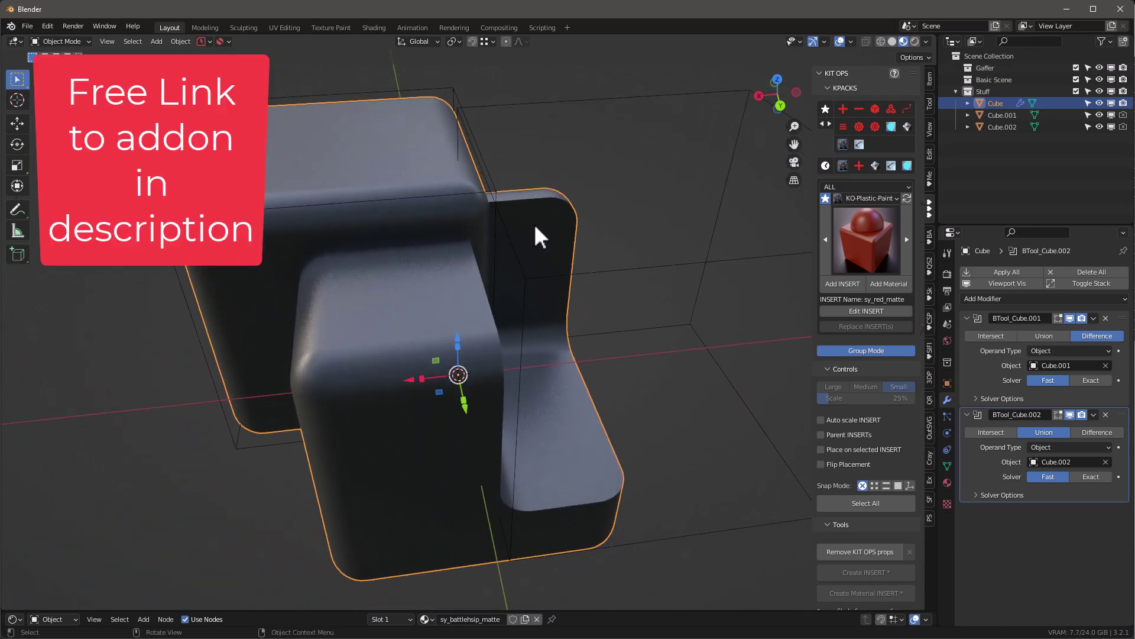
pyautogui.moveTo(538, 233); pyautogui.dragTo(476, 205, button='middle')
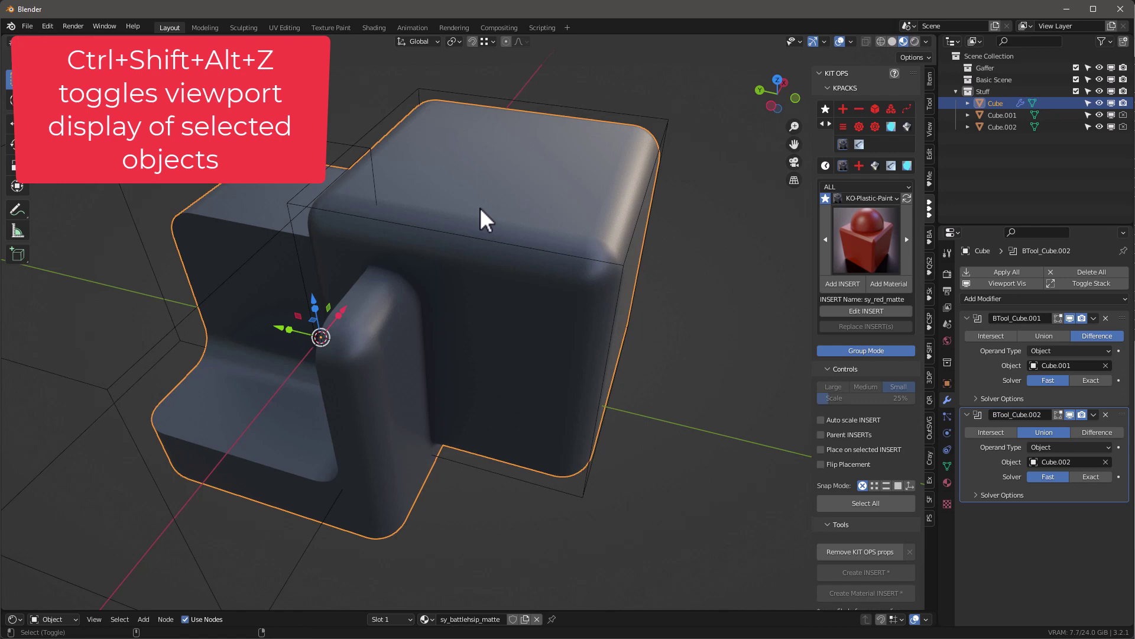
pyautogui.hotkey('ctrl', 'shift', 'alt', 'z')
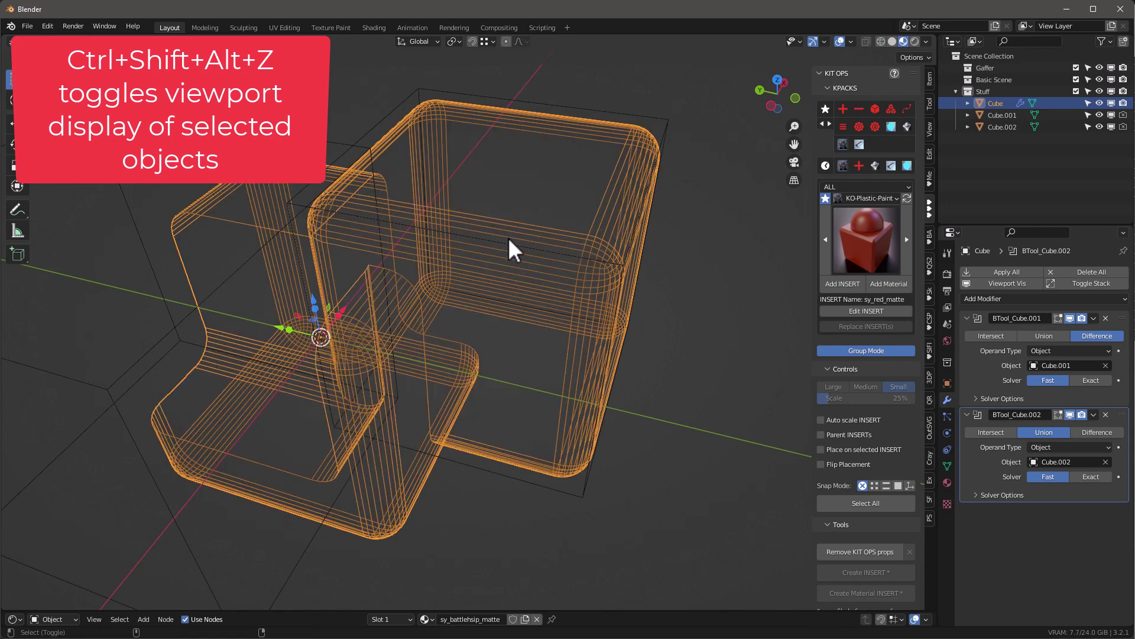
pyautogui.hotkey('ctrl', 'shift', 'alt', 'z')
pyautogui.hotkey('ctrl', 'shift', 'alt', 'z')
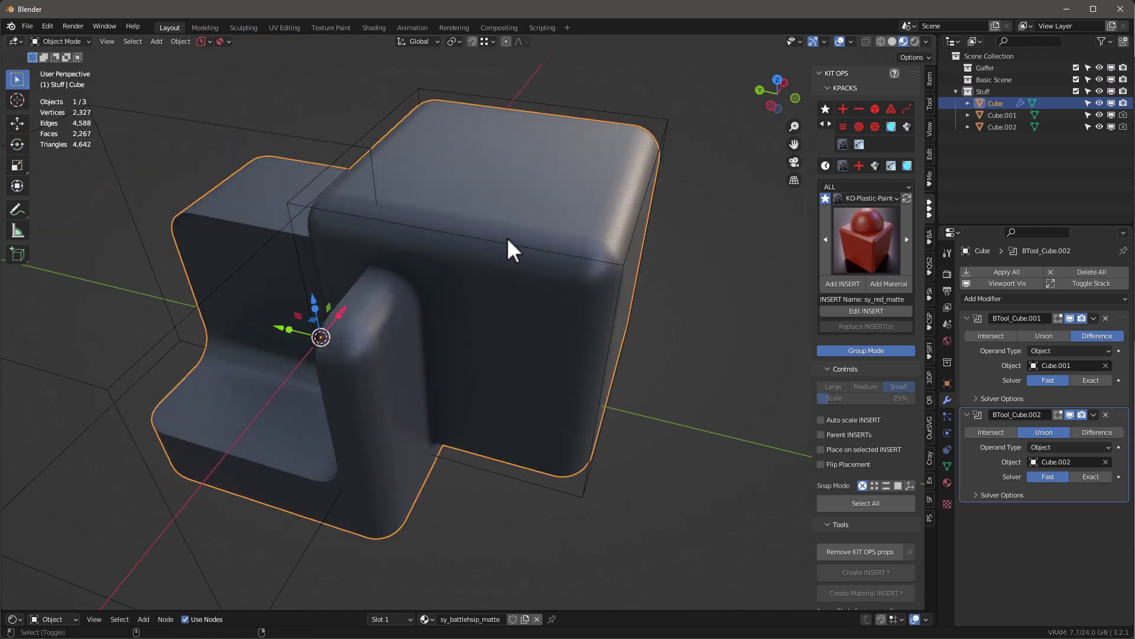
pyautogui.click(635, 118)
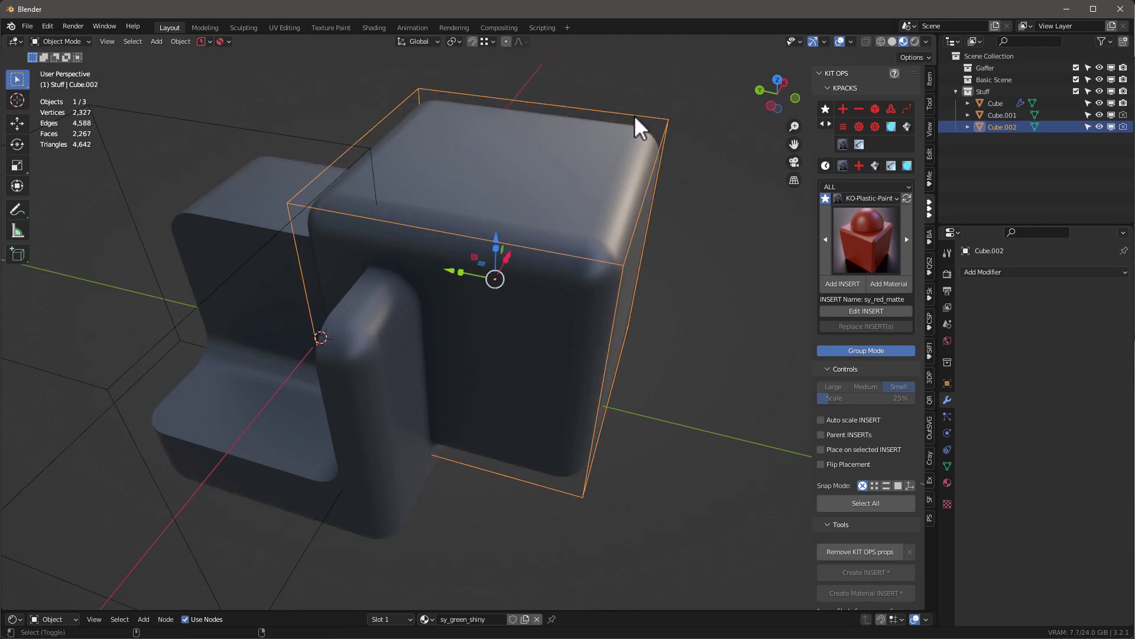
pyautogui.hotkey('ctrl', 'shift', 'alt', 'z')
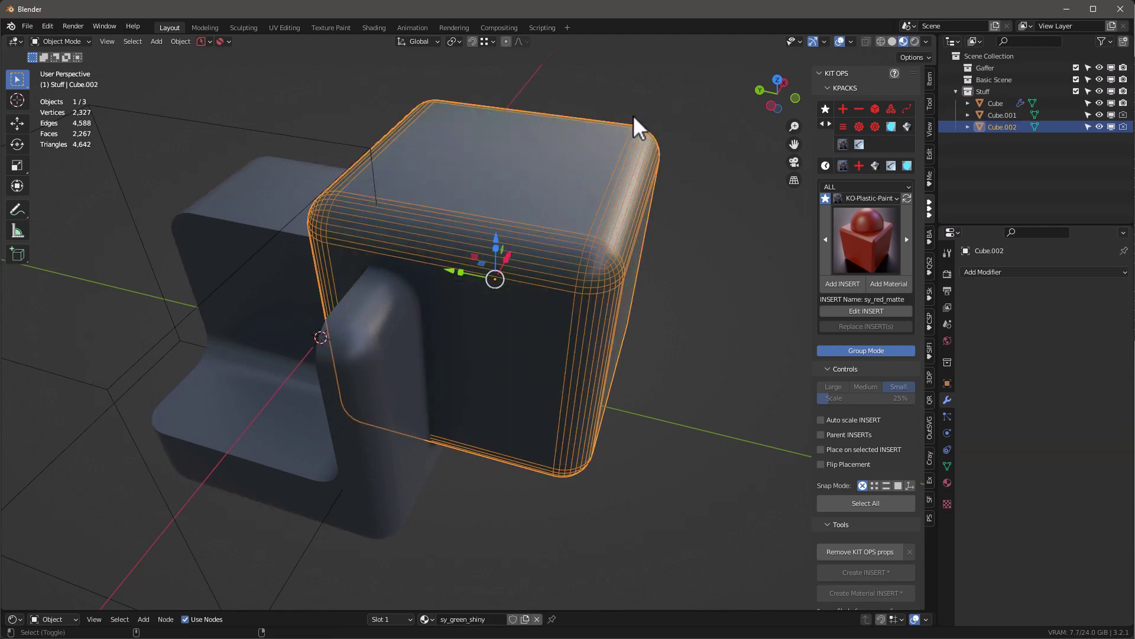
pyautogui.hotkey('ctrl', 'shift', 'alt', 'z')
pyautogui.hotkey('ctrl', 'shift', 'alt', 'z')
pyautogui.hotkey('ctrl', 'shift', 'alt', 'z')
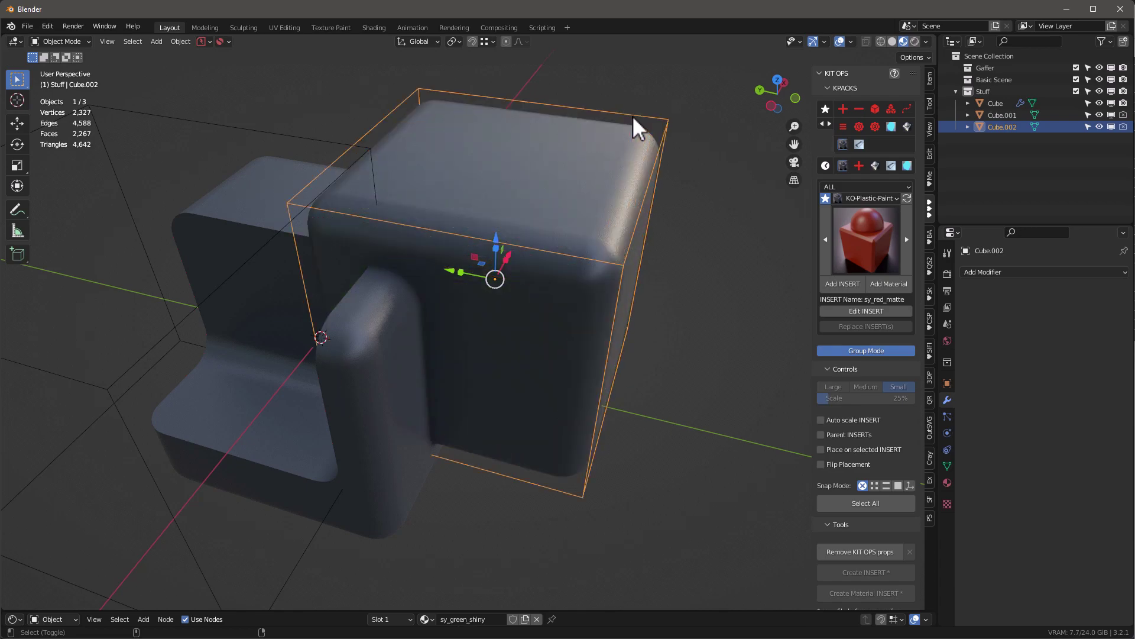
pyautogui.hotkey('ctrl', 'shift', 'alt', 'z')
pyautogui.hotkey('ctrl', 'shift', 'alt', 'z')
# Use Metashape's Boolean Quality button to set both of the grey cube's solvers to Exact.
pyautogui.moveTo(576, 165); pyautogui.dragTo(358, 186, button='middle')
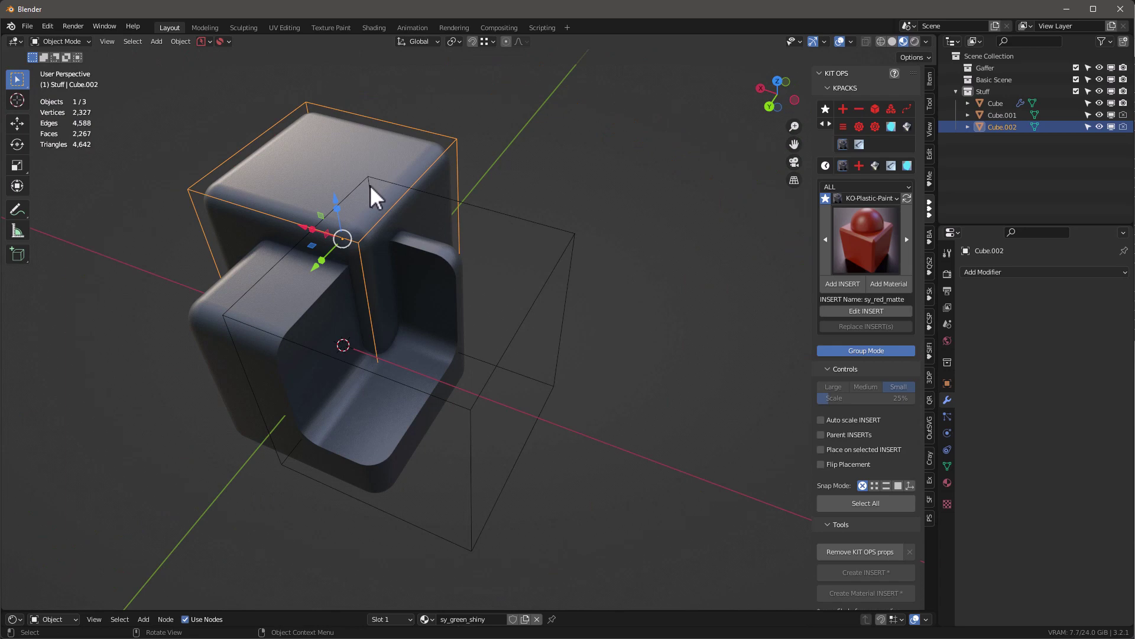
pyautogui.click(930, 177)
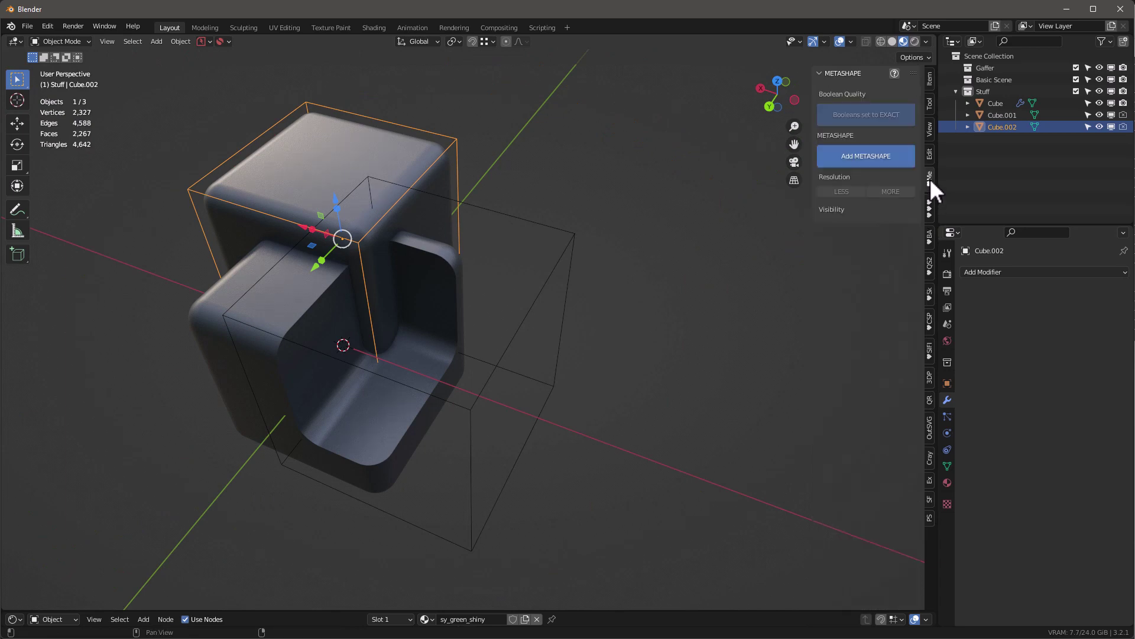
pyautogui.click(306, 315)
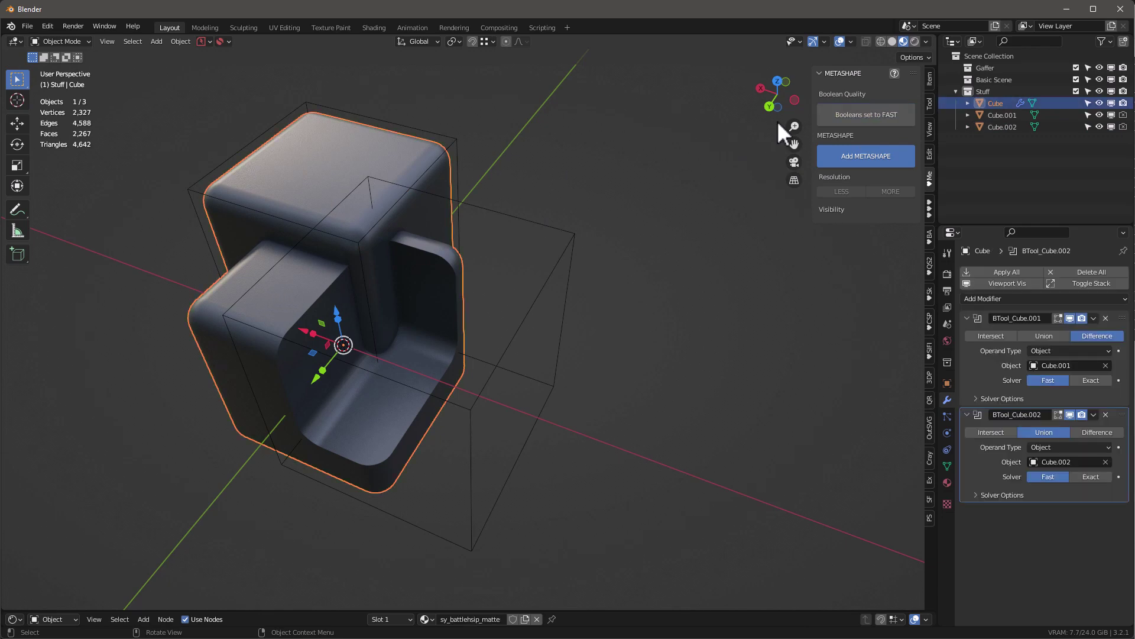
pyautogui.click(858, 115)
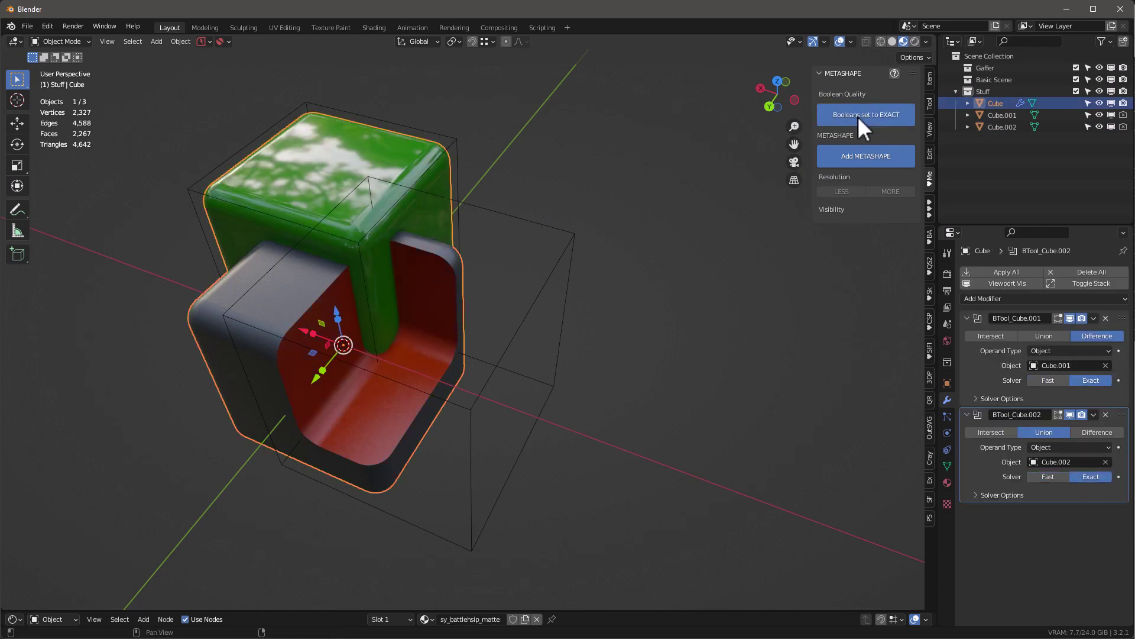
pyautogui.moveTo(266, 325); pyautogui.dragTo(485, 308, button='middle')
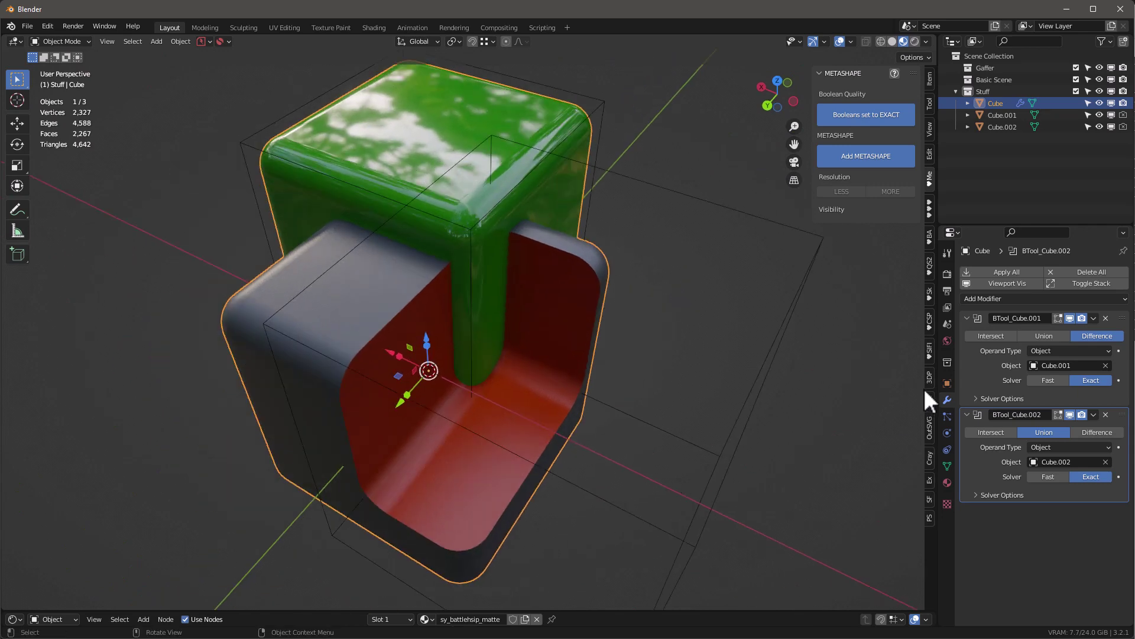
# Check the materials on Cube.002, Cube.001 and the main Cube.
pyautogui.click(948, 481)
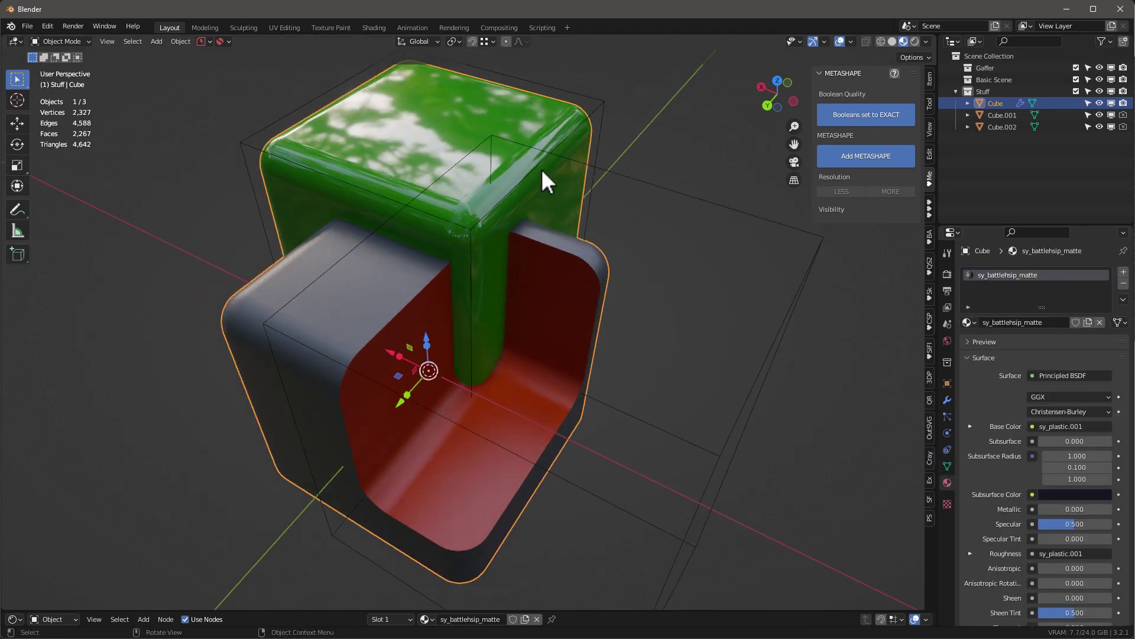
pyautogui.click(600, 109)
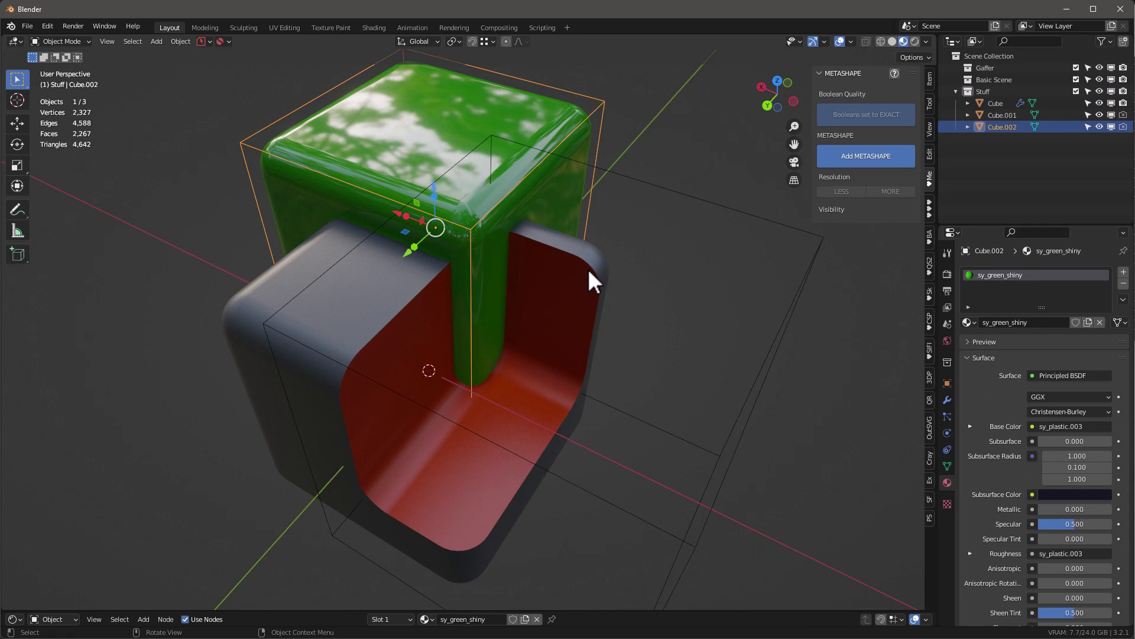
pyautogui.click(743, 420)
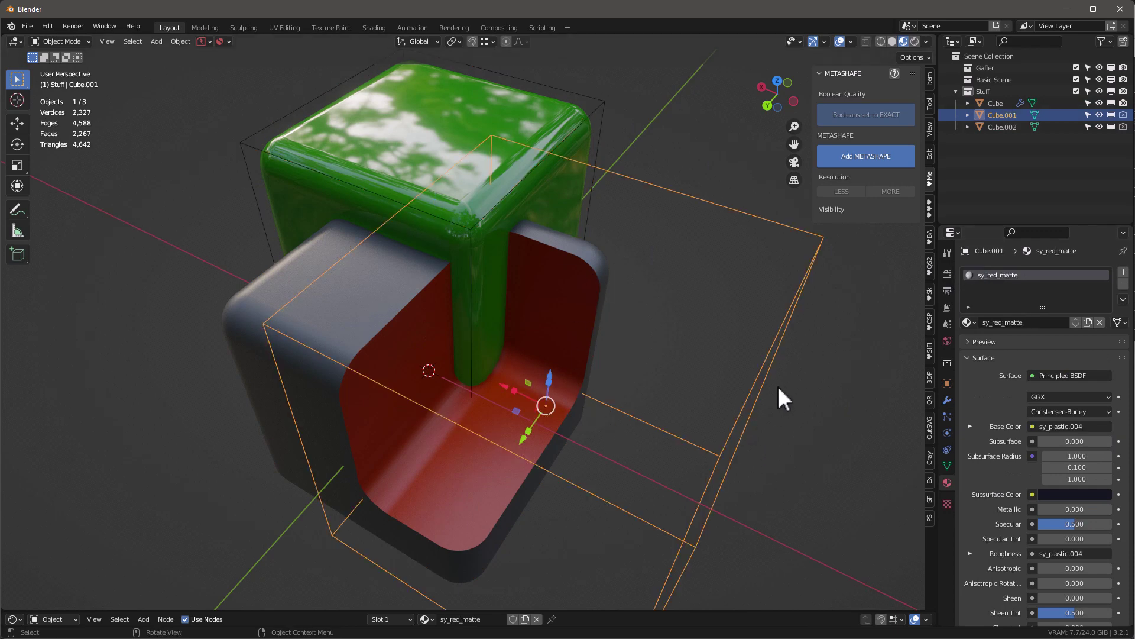
pyautogui.click(316, 259)
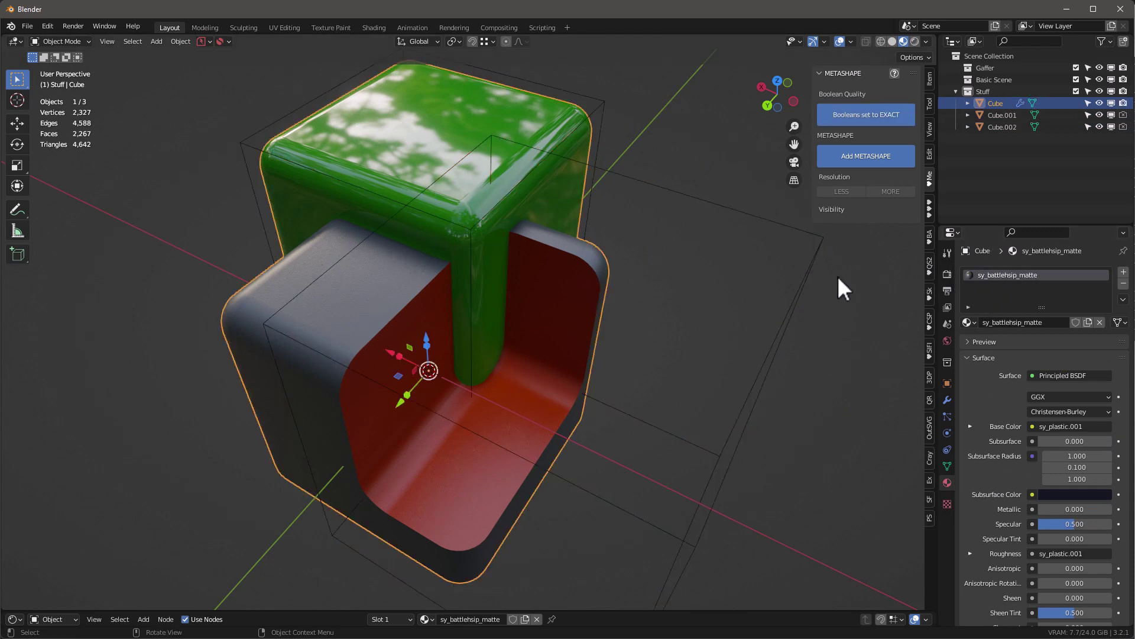
pyautogui.moveTo(463, 233); pyautogui.dragTo(370, 263, button='middle')
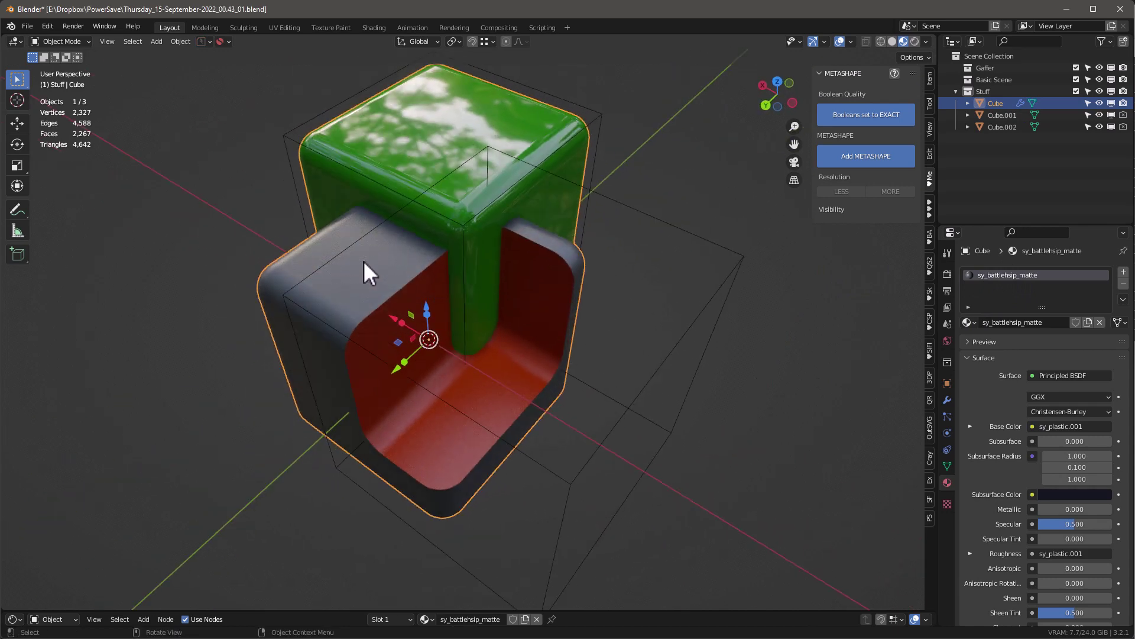
# Copy the Cube's slot 1 sy_battleship_matte to all boolean cutters with Ctrl+Shift+Alt+B.
pyautogui.hotkey('ctrl', 'shift', 'alt', 'b')
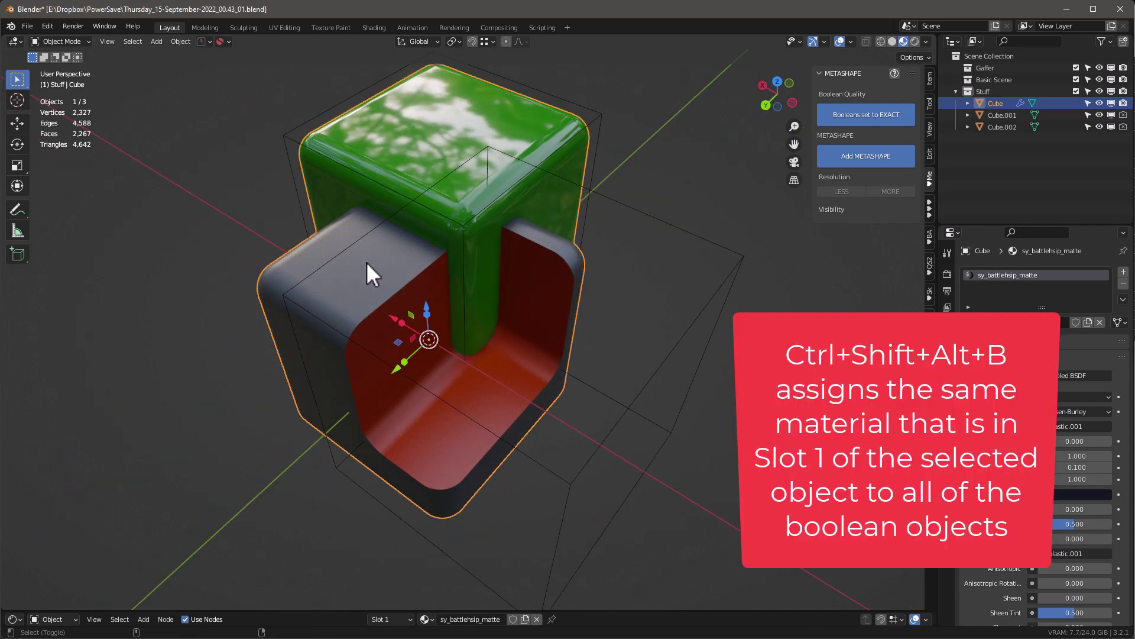
pyautogui.moveTo(367, 261); pyautogui.dragTo(636, 167, button='middle')
pyautogui.click(637, 167)
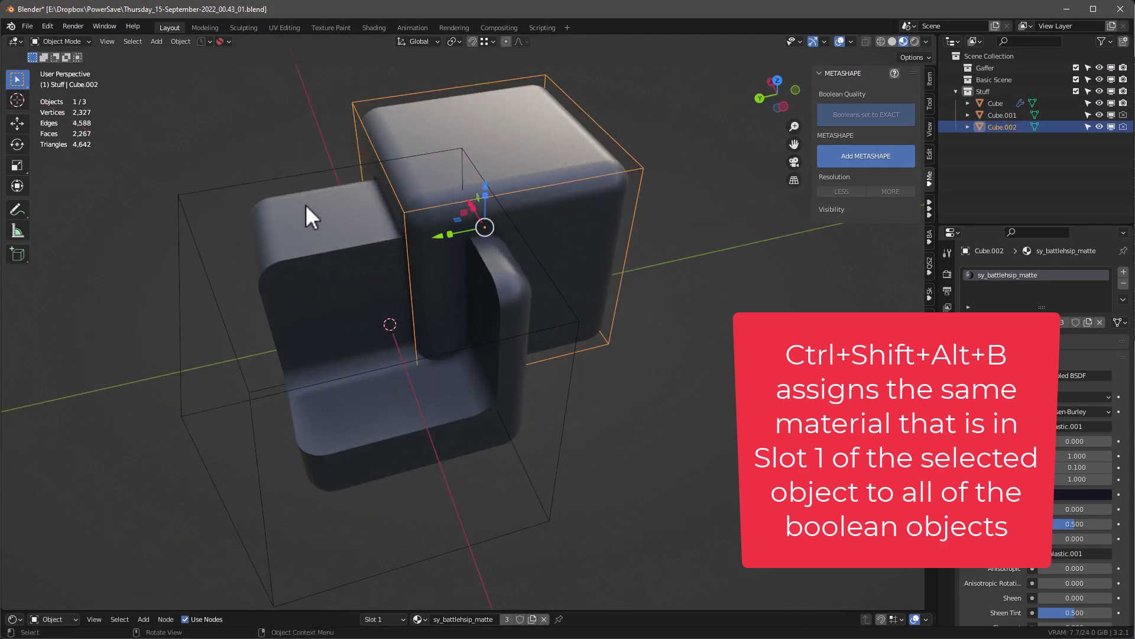
pyautogui.click(296, 177)
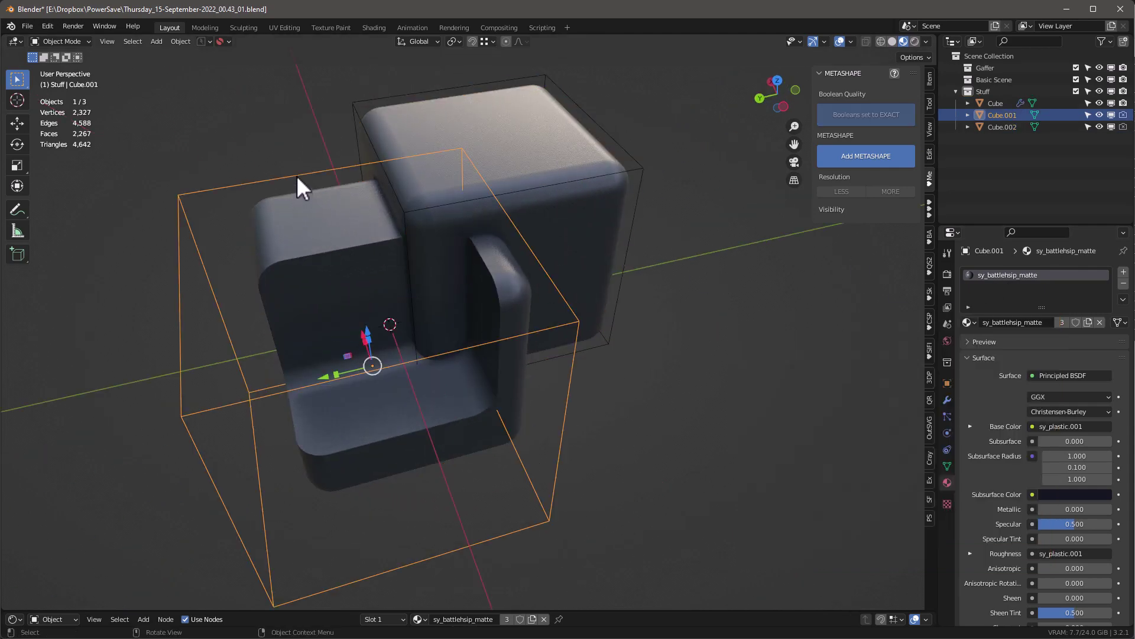
pyautogui.click(324, 227)
pyautogui.moveTo(325, 229); pyautogui.dragTo(361, 232, button='middle')
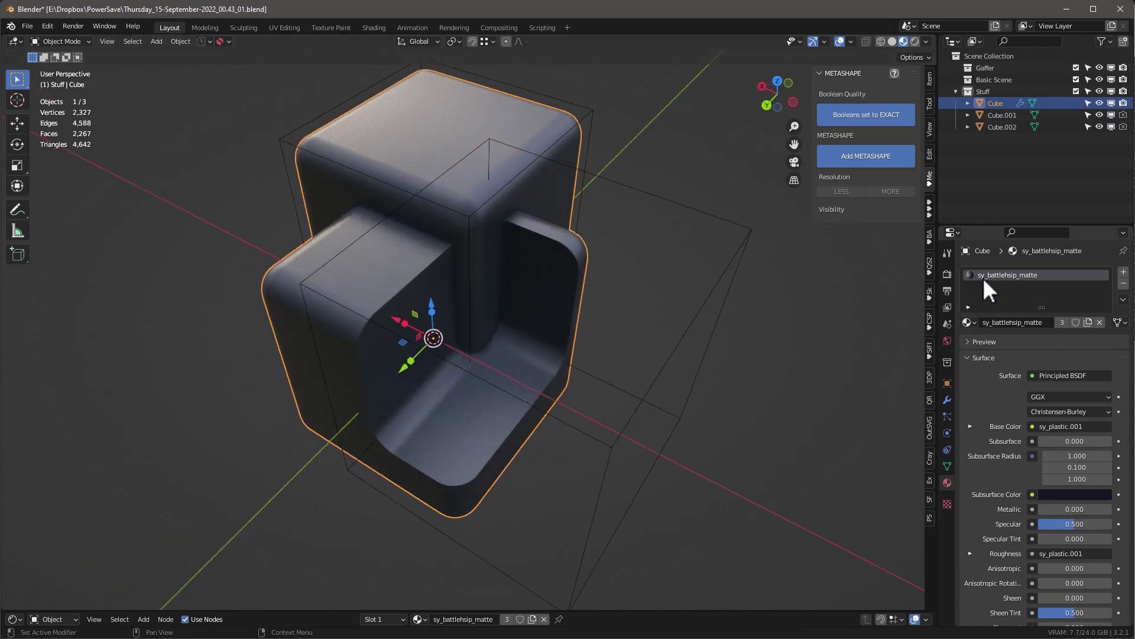
# Add the KIT OPS sy_red_matte material to the Cube, turning it and its cutters red.
pyautogui.click(930, 207)
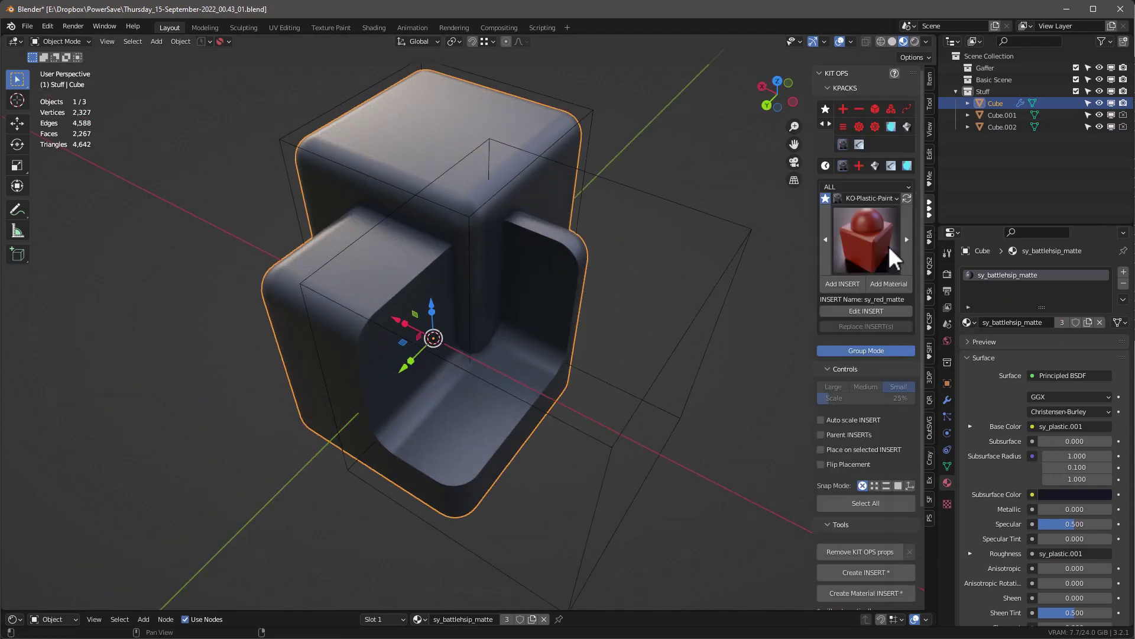
pyautogui.click(888, 284)
pyautogui.moveTo(412, 228)
pyautogui.mouseDown(button='middle')
pyautogui.moveTo(329, 166)
pyautogui.moveTo(374, 229)
pyautogui.moveTo(418, 229)
pyautogui.mouseUp(button='middle')
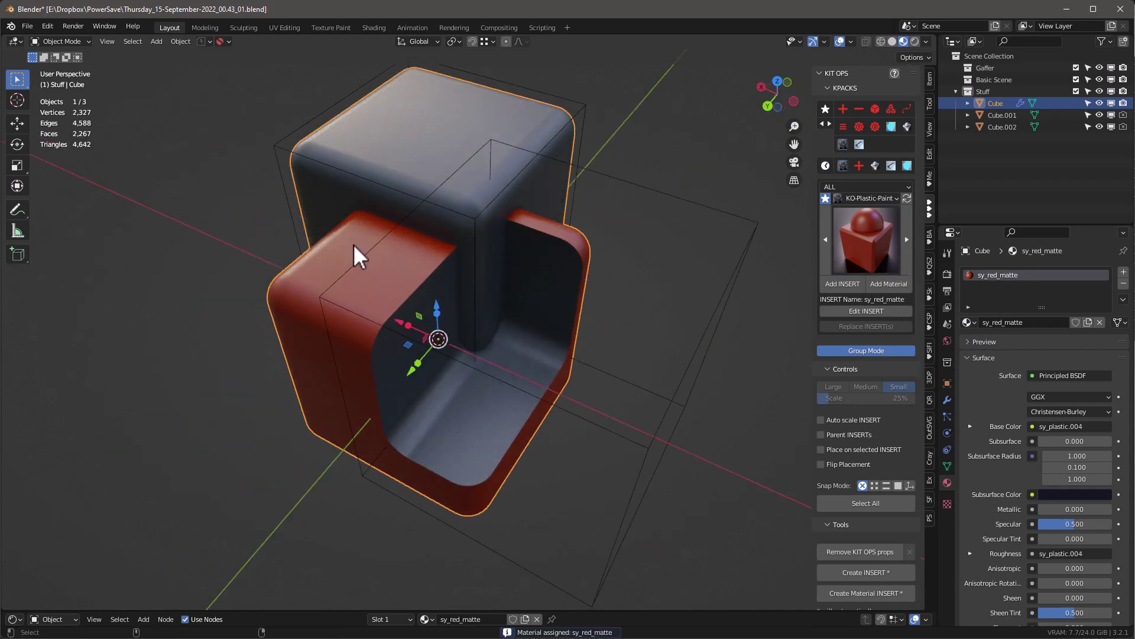
pyautogui.moveTo(225, 121); pyautogui.dragTo(501, 203, button='middle')
pyautogui.scroll(2, 476, 268)
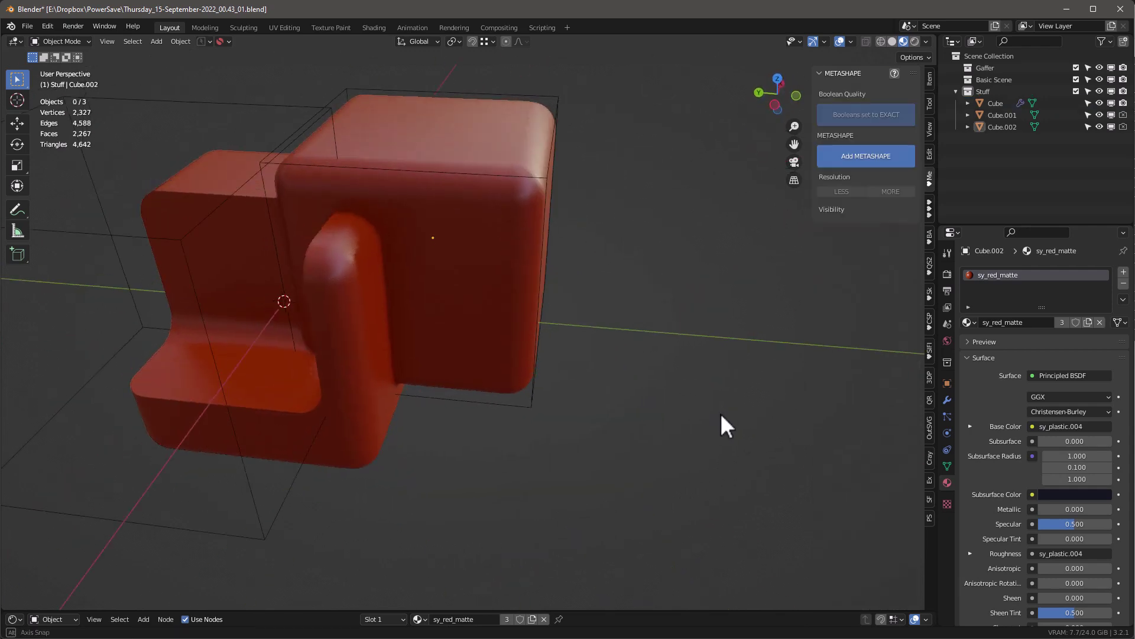
pyautogui.moveTo(720, 412)
pyautogui.mouseDown(button='middle')
pyautogui.moveTo(864, 430)
pyautogui.moveTo(779, 405)
pyautogui.moveTo(767, 385)
pyautogui.moveTo(655, 353)
pyautogui.moveTo(609, 311)
pyautogui.mouseUp(button='middle')
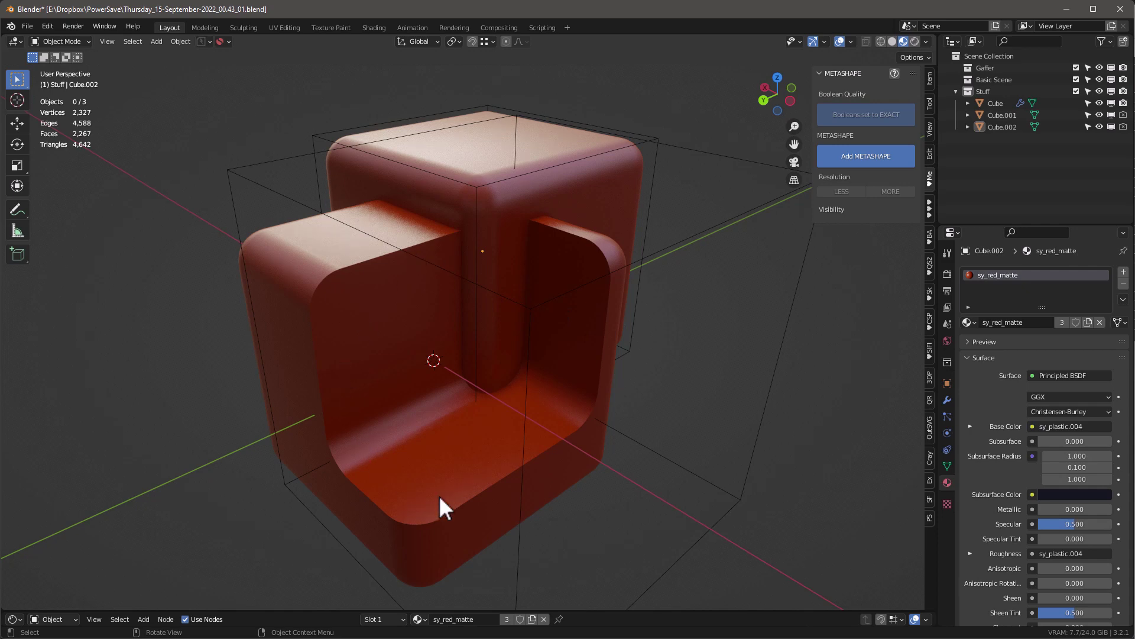
# Assign sy_green_shiny to the Cube.001 cutter from the material browse list.
pyautogui.moveTo(425, 223); pyautogui.dragTo(444, 285, button='middle')
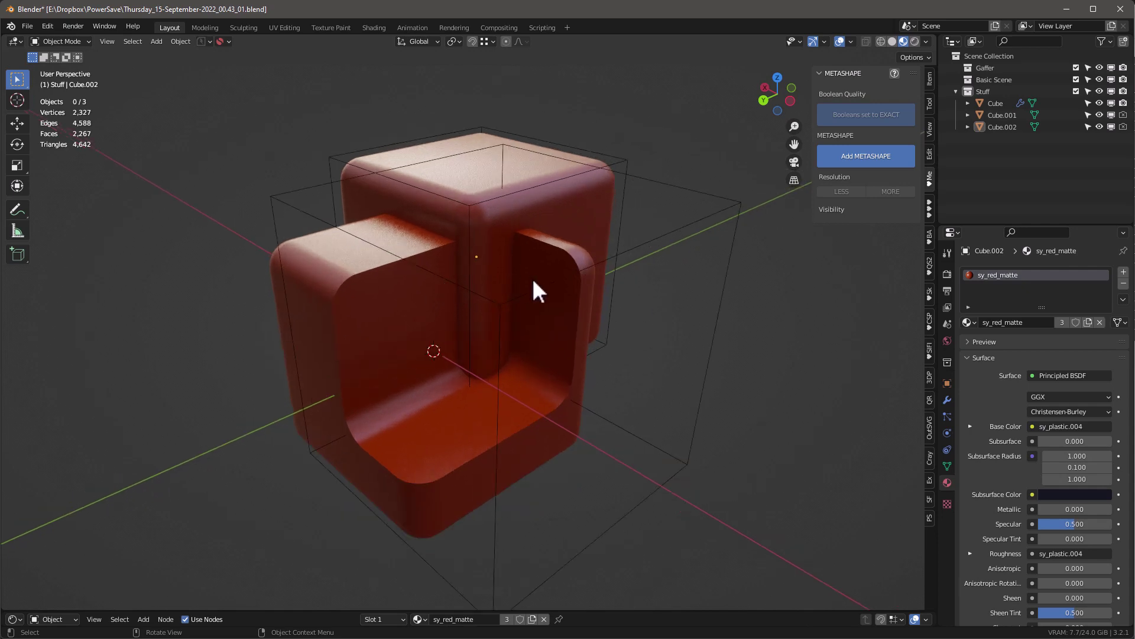
pyautogui.click(658, 233)
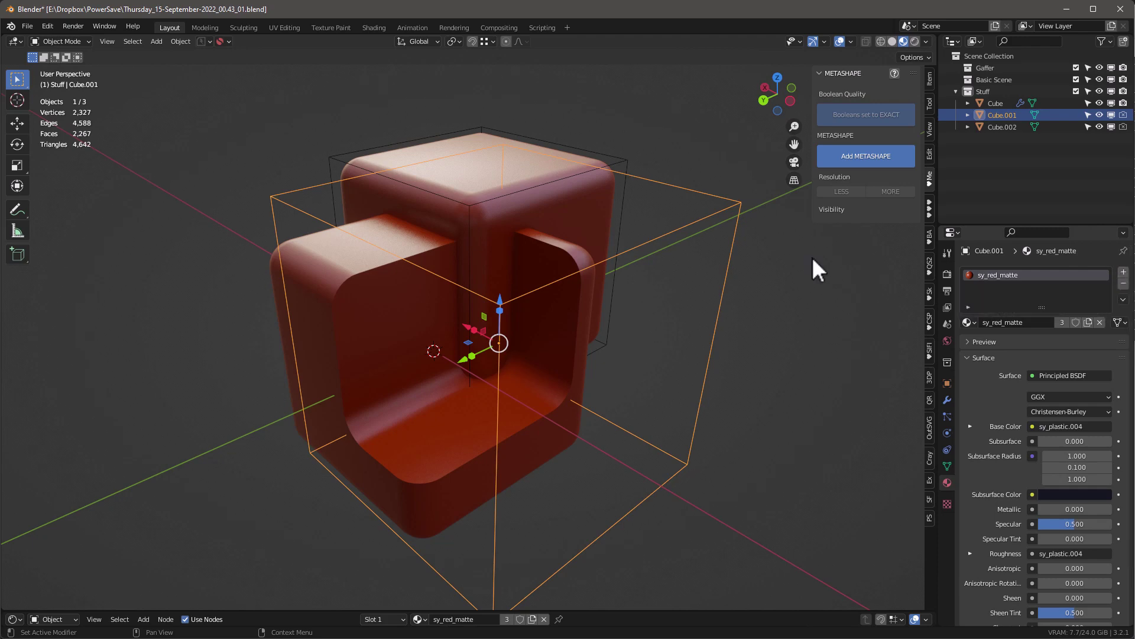
pyautogui.click(971, 319)
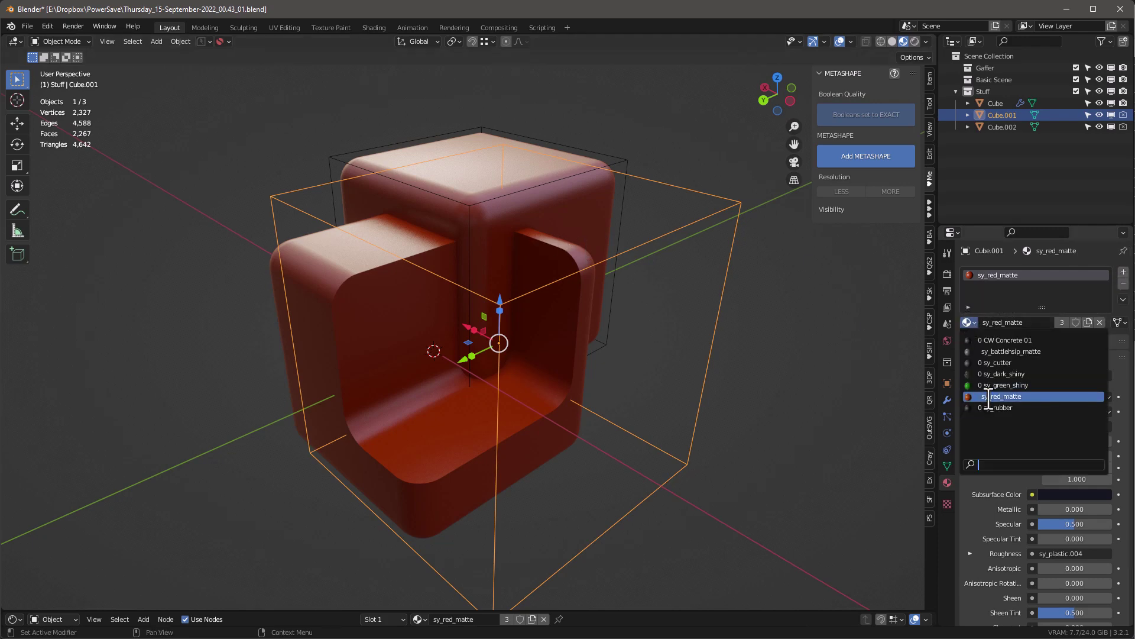
pyautogui.click(990, 385)
pyautogui.moveTo(423, 326); pyautogui.dragTo(456, 322, button='middle')
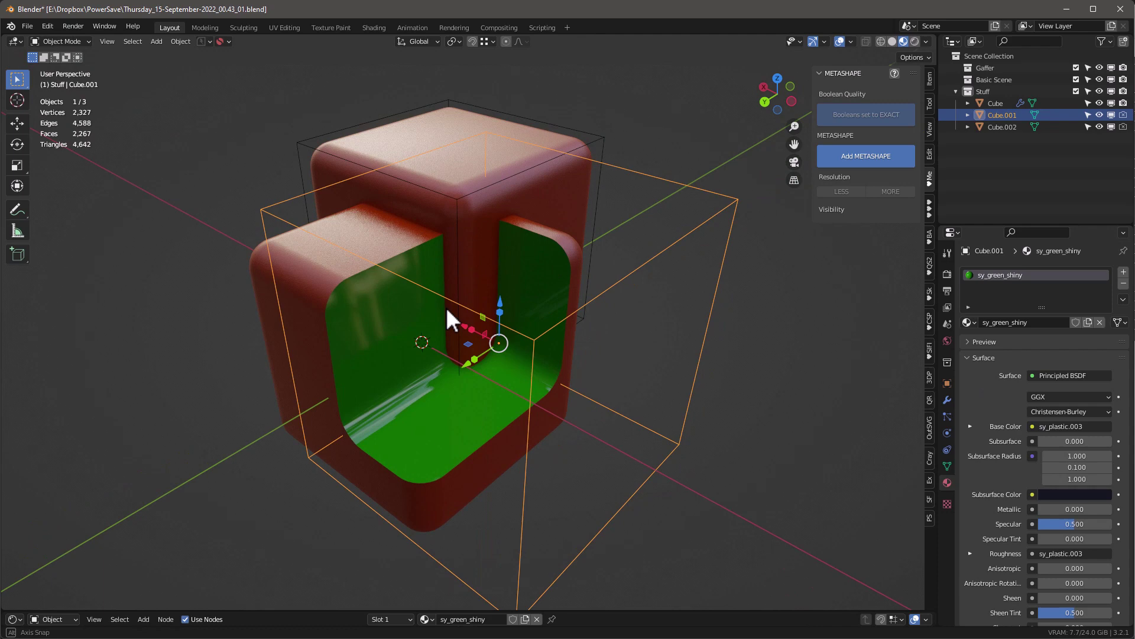
pyautogui.click(947, 400)
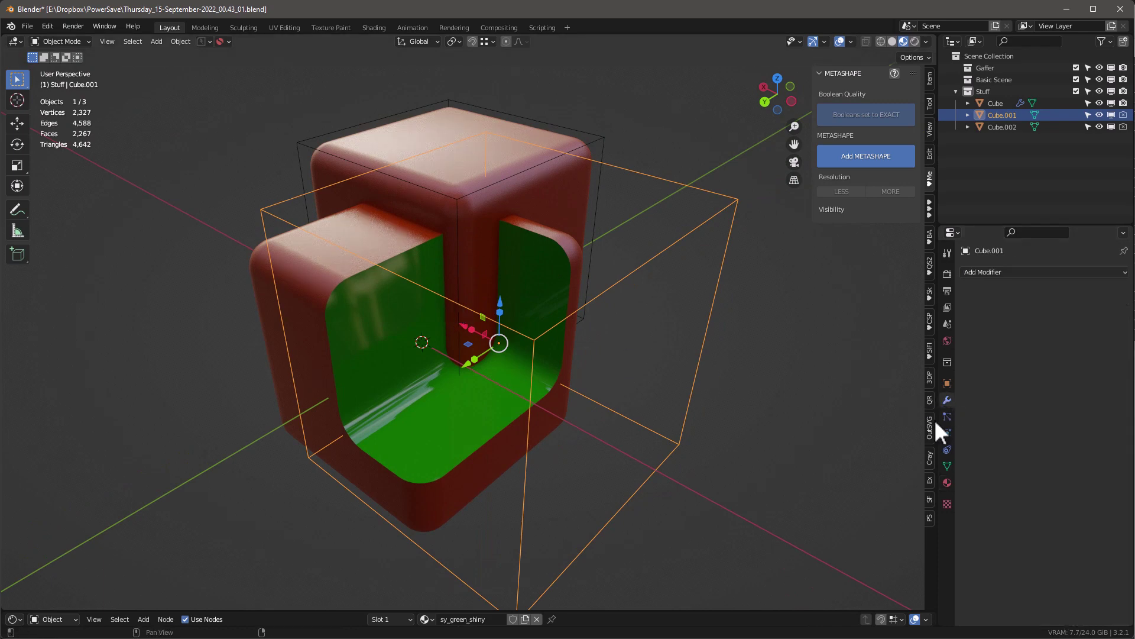
# Set the Cube's boolean solvers to Fast via Boolean Quality, making the cavity red.
pyautogui.click(392, 246)
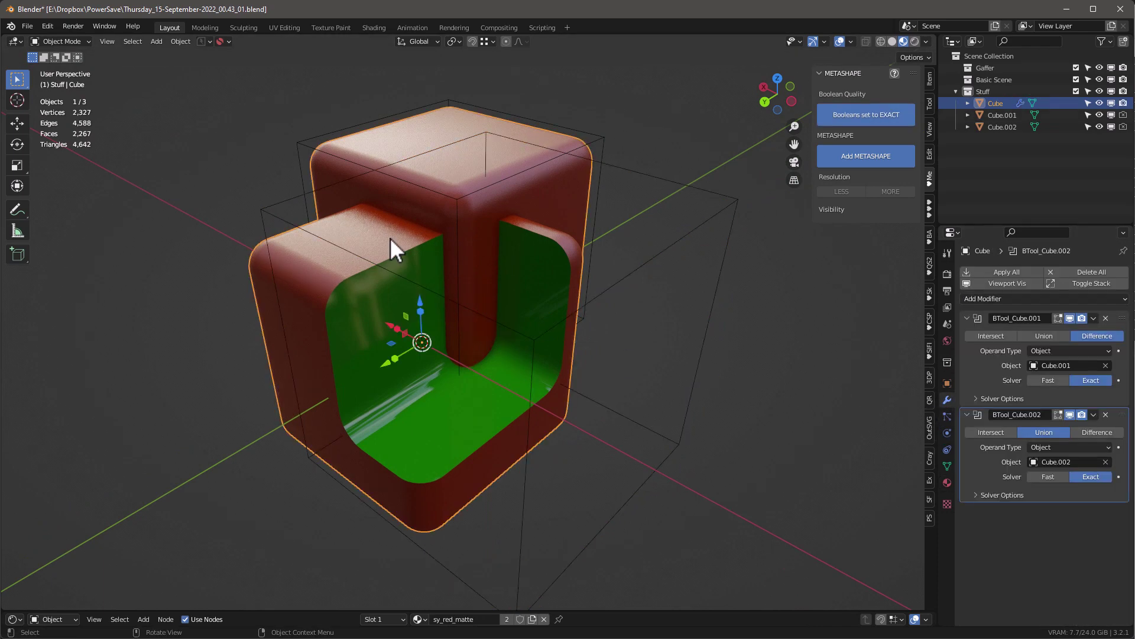
pyautogui.click(867, 114)
pyautogui.moveTo(532, 212); pyautogui.dragTo(552, 250, button='middle')
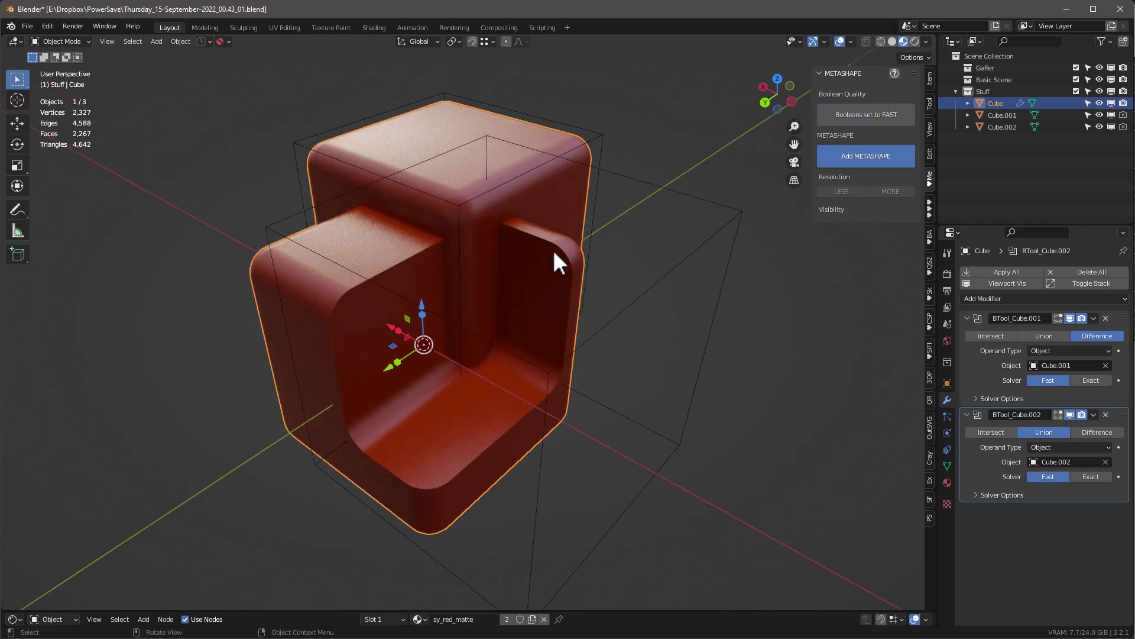
pyautogui.scroll(3, 615, 364)
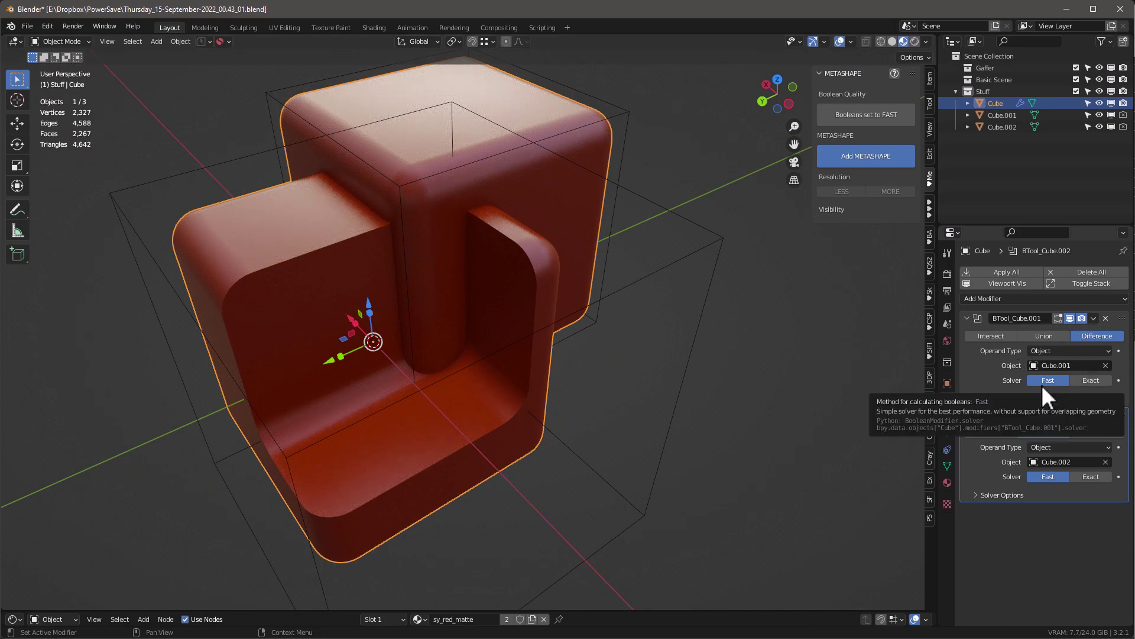
pyautogui.moveTo(372, 204); pyautogui.dragTo(313, 220, button='middle')
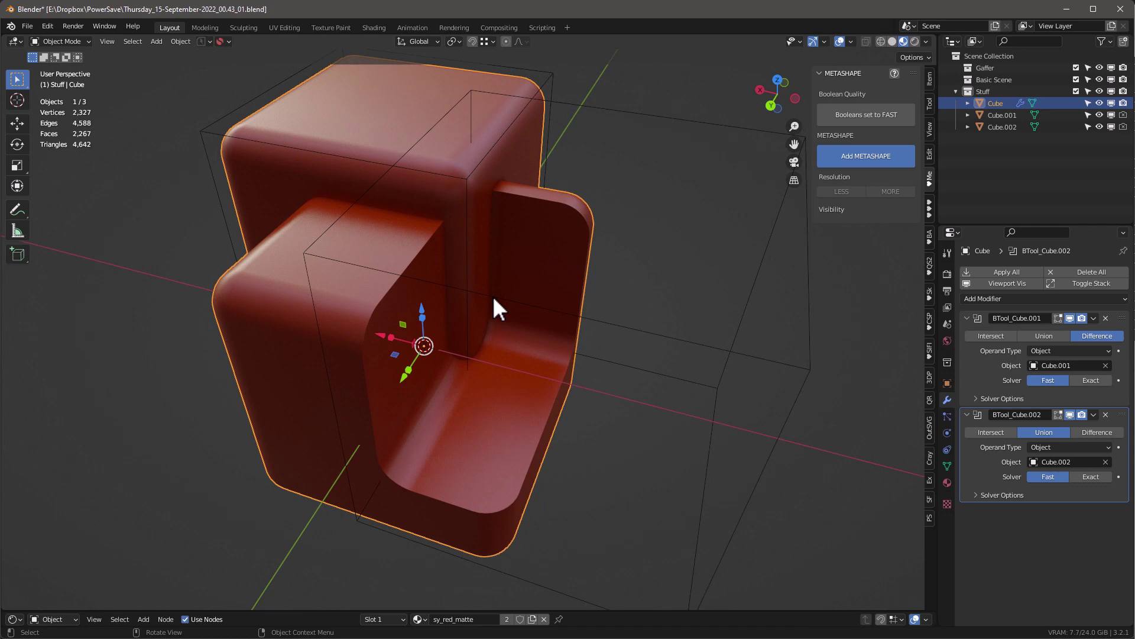
pyautogui.click(496, 311)
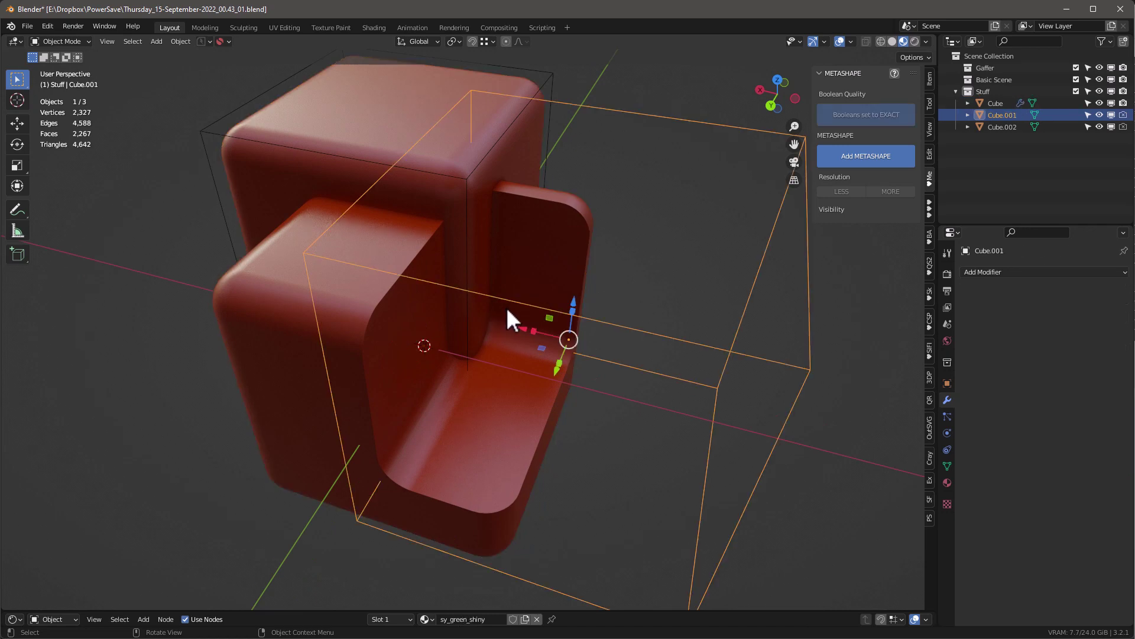
pyautogui.moveTo(506, 307); pyautogui.dragTo(285, 271, button='middle')
pyautogui.click(286, 272)
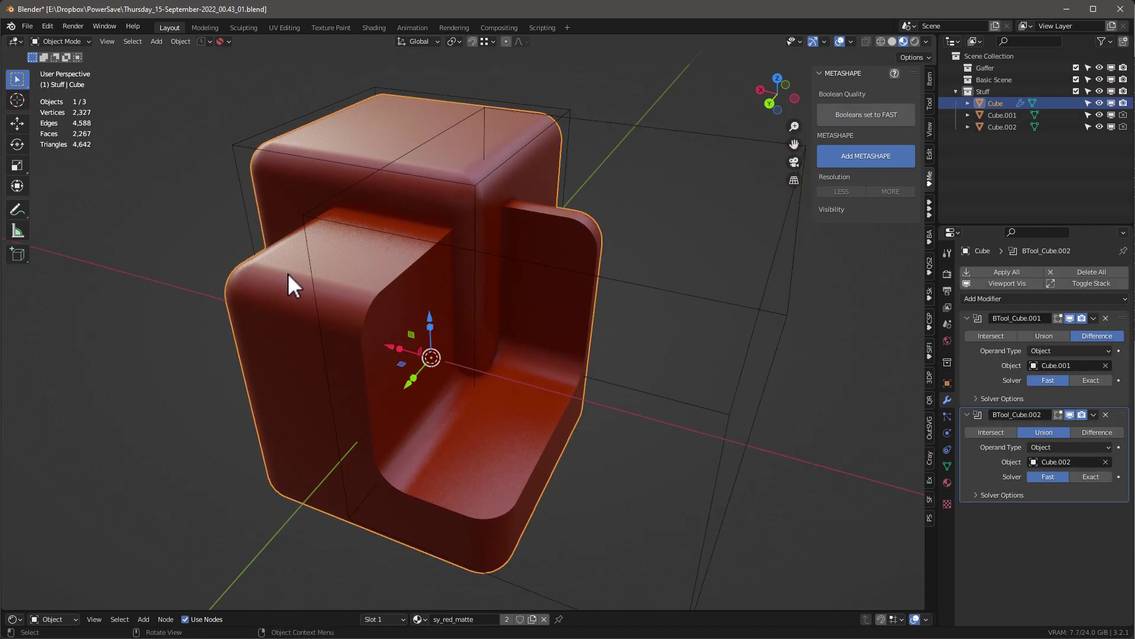
# Add sy_green_shiny as a new Slot 2 material on the main Cube.
pyautogui.click(631, 286)
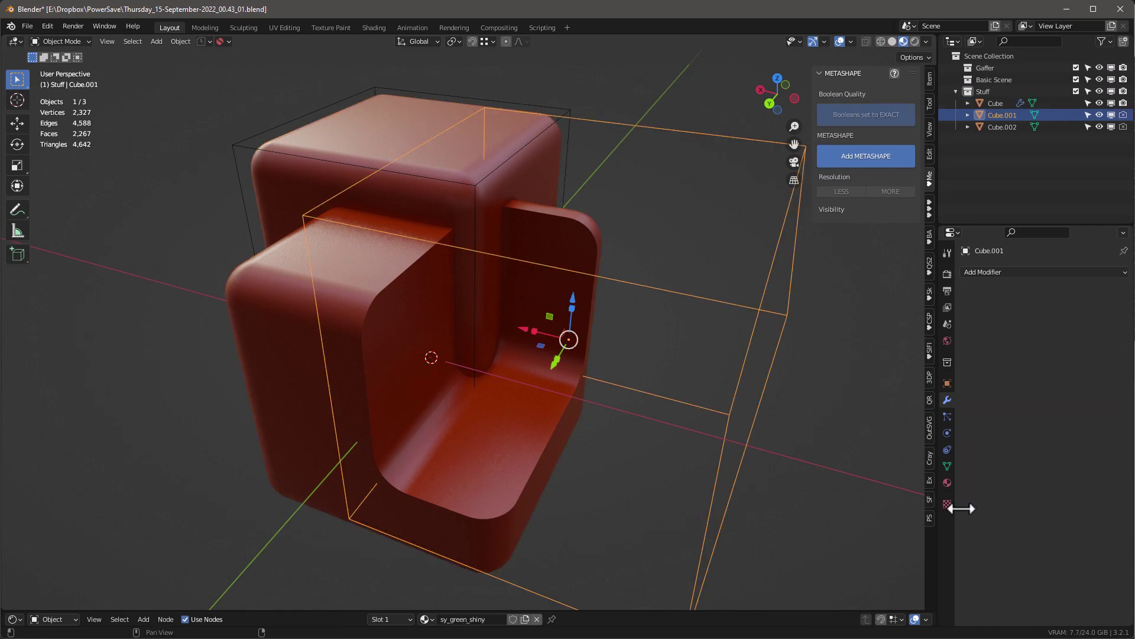
pyautogui.click(947, 482)
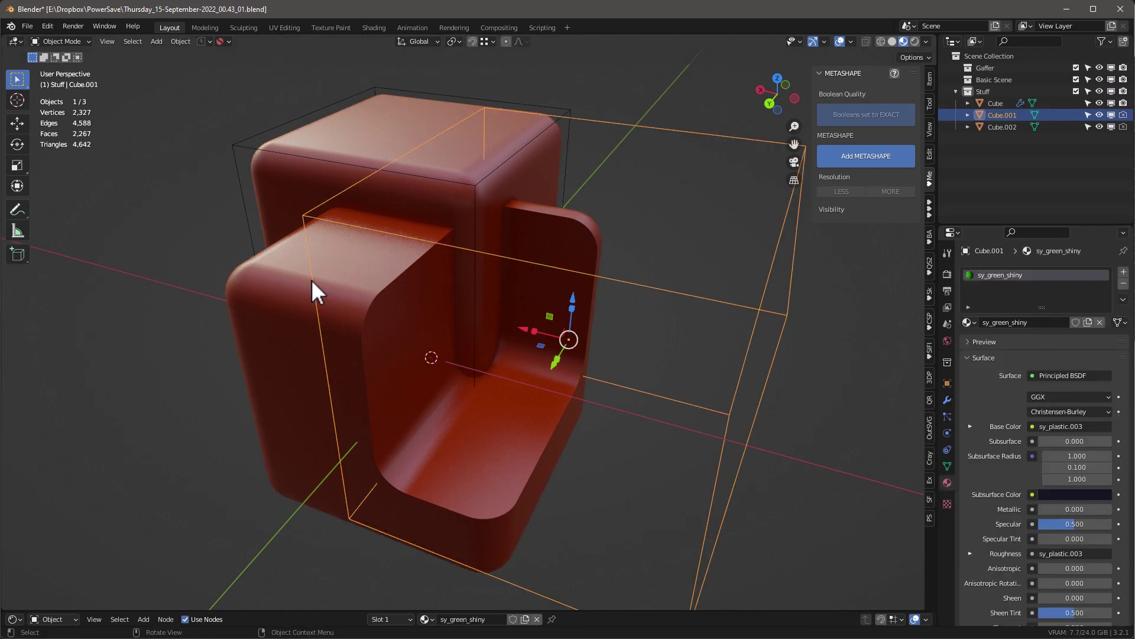
pyautogui.click(289, 281)
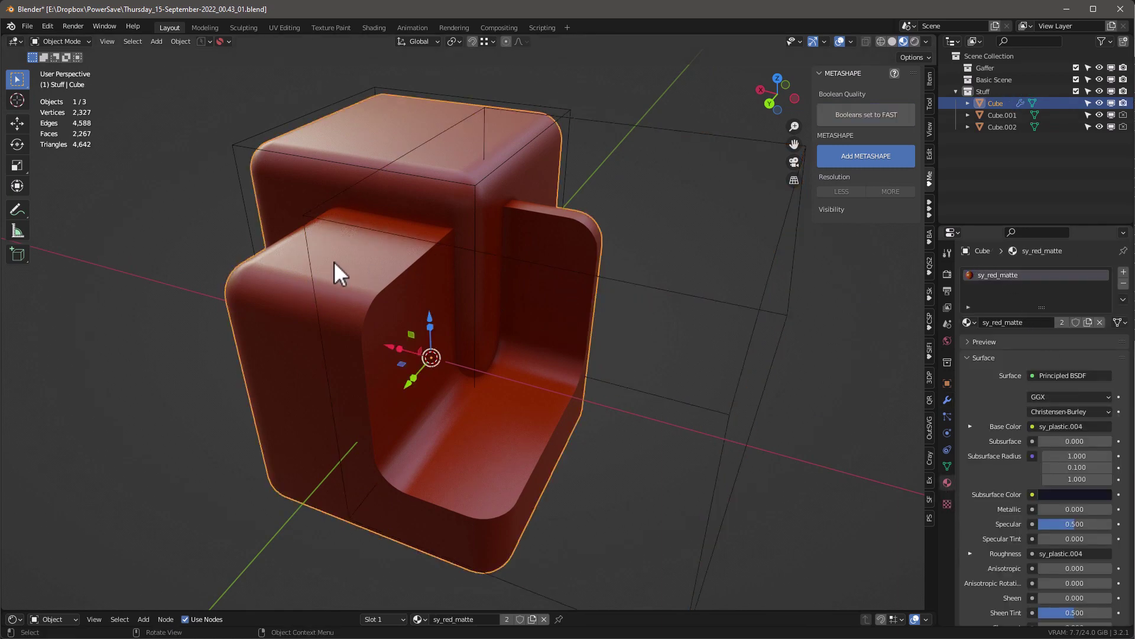
pyautogui.click(1124, 273)
pyautogui.click(967, 341)
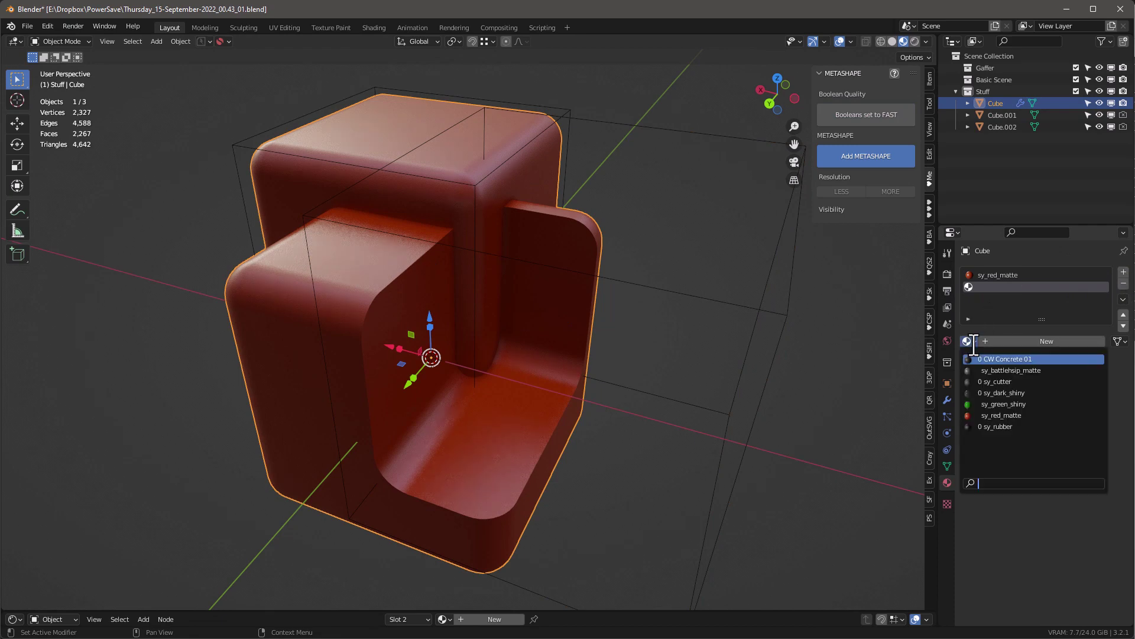
pyautogui.click(1000, 403)
# Toggle the boolean solvers to Exact and back to Fast, checking the green cut faces.
pyautogui.moveTo(464, 241); pyautogui.dragTo(420, 234, button='middle')
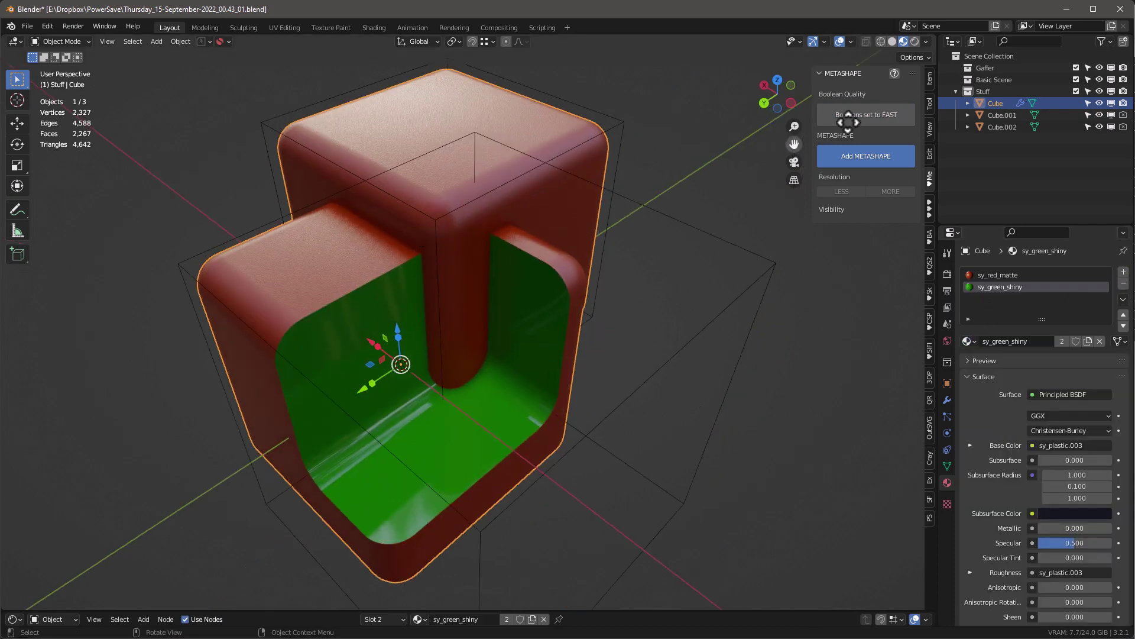
pyautogui.click(888, 114)
pyautogui.click(879, 112)
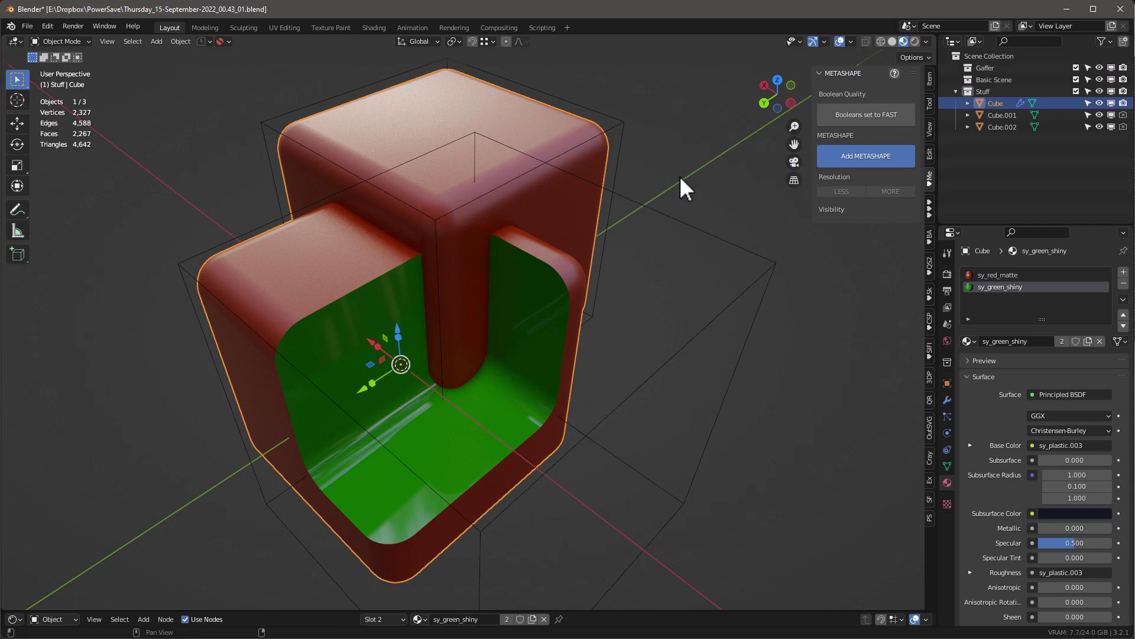
pyautogui.moveTo(679, 178); pyautogui.dragTo(486, 239, button='middle')
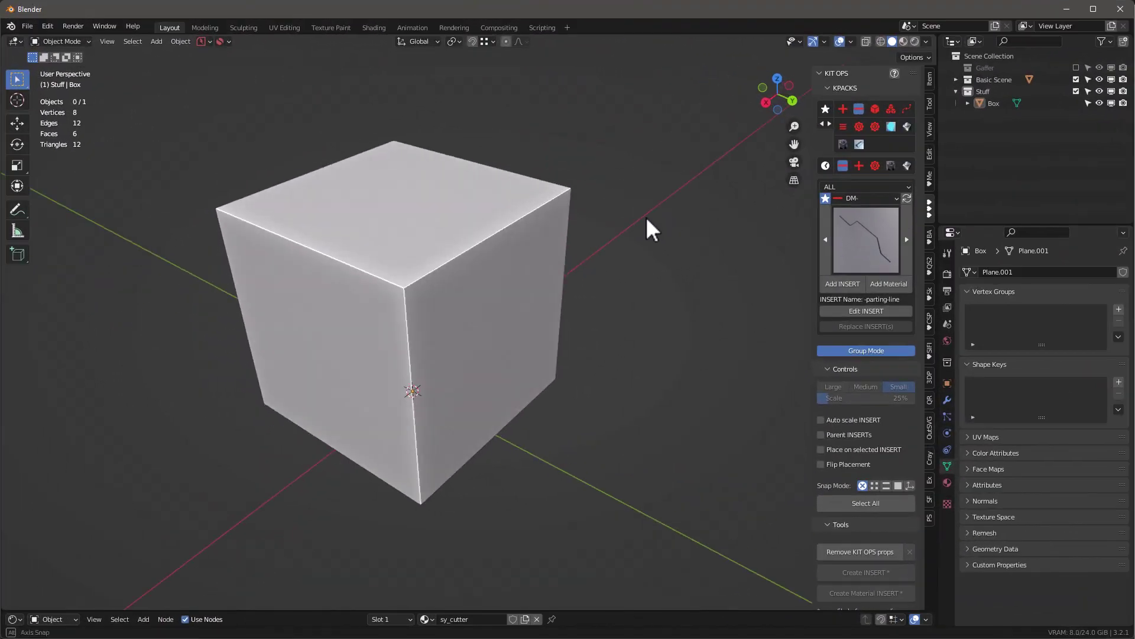
# Select the Box object and frame it in the viewport.
pyautogui.scroll(3, 295, 369)
pyautogui.moveTo(321, 358); pyautogui.dragTo(369, 329, button='middle')
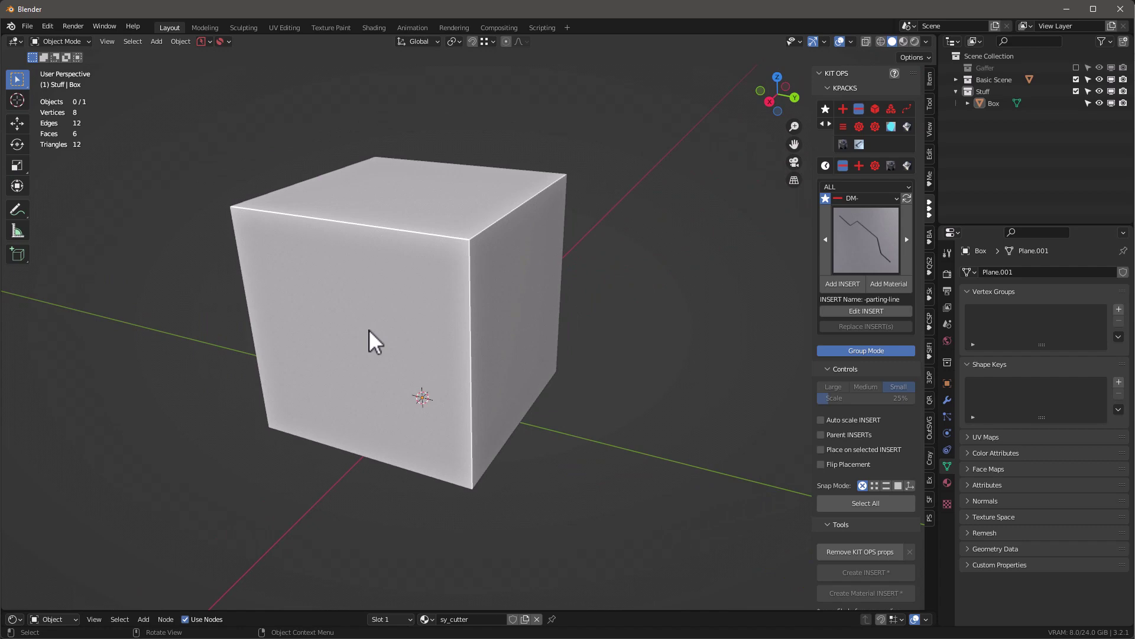
pyautogui.click(407, 295)
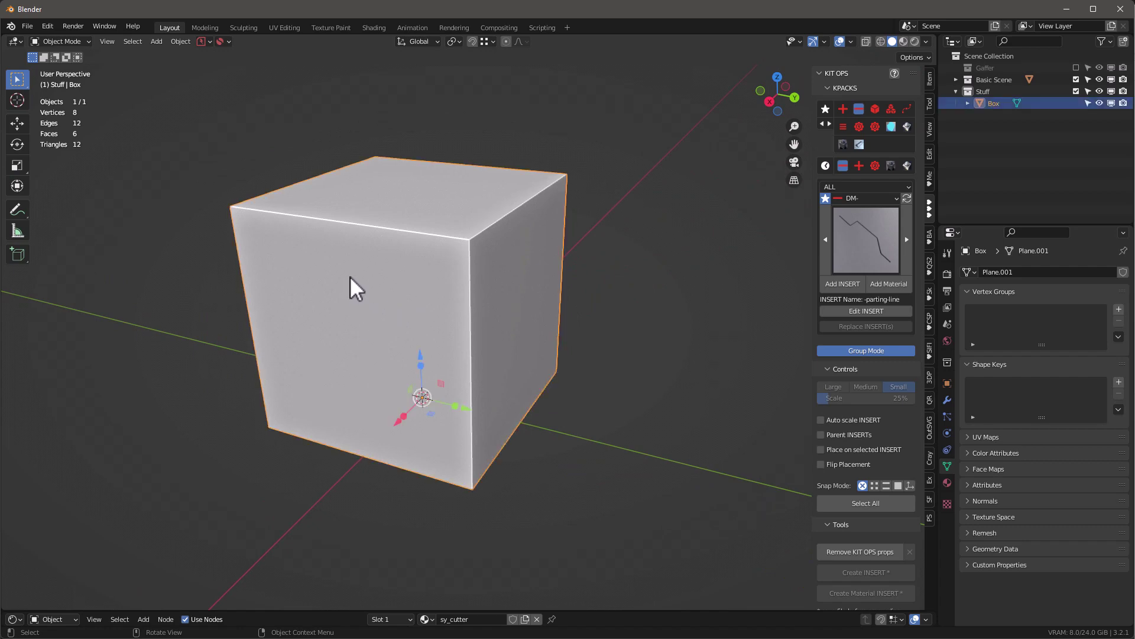
pyautogui.keyDown('shift'); pyautogui.moveTo(358, 275); pyautogui.dragTo(417, 282, button='middle'); pyautogui.keyUp('shift')
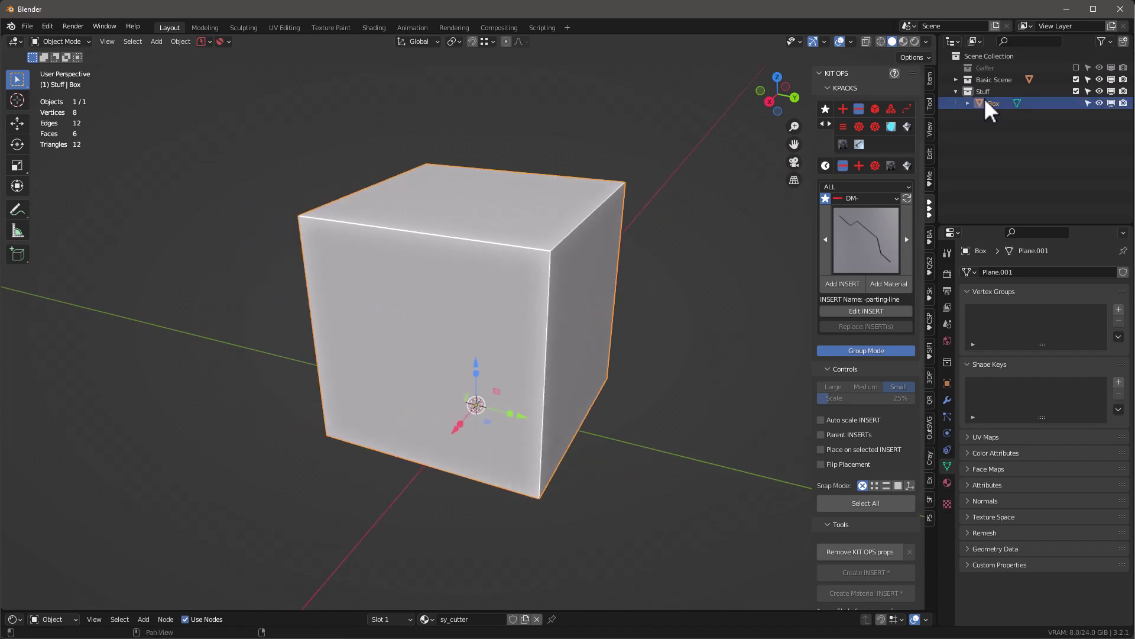
# Add a KIT OPS parting-line insert, scale and rotate it horizontal, and place it on the Box.
pyautogui.click(846, 284)
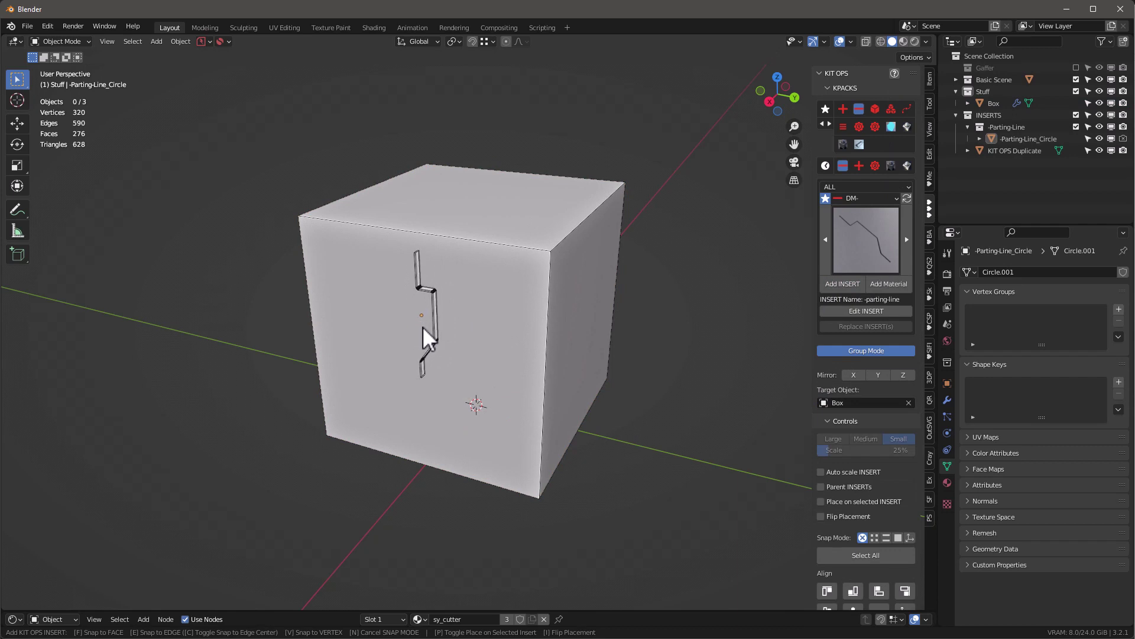
pyautogui.scroll(5, 423, 327)
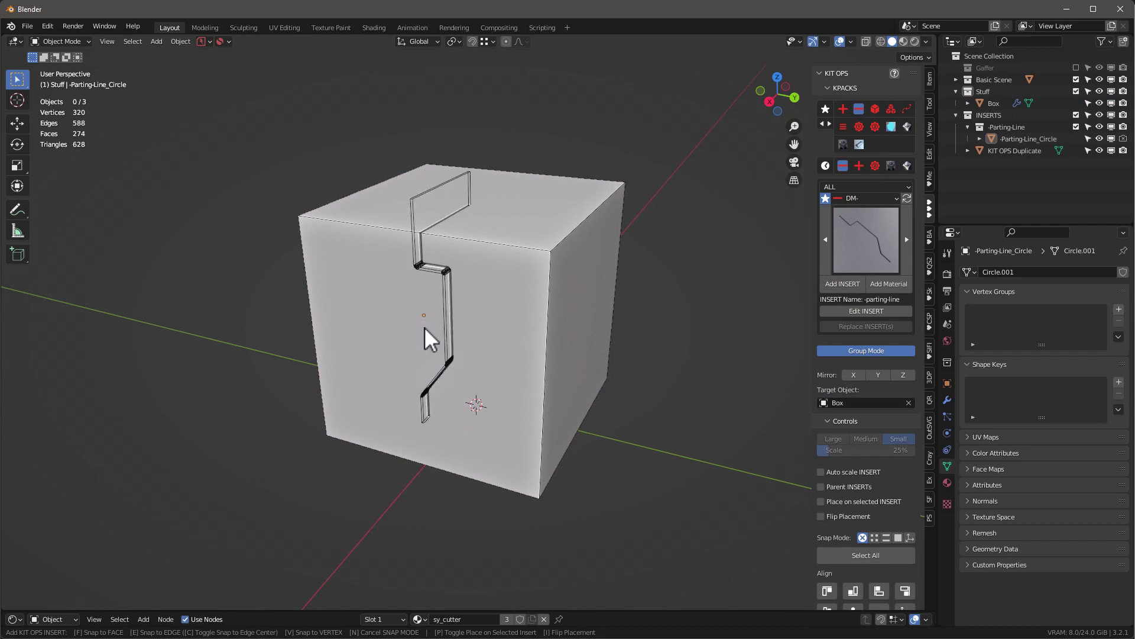
pyautogui.keyDown('ctrl'); pyautogui.scroll(-6, 425, 328); pyautogui.keyUp('ctrl')
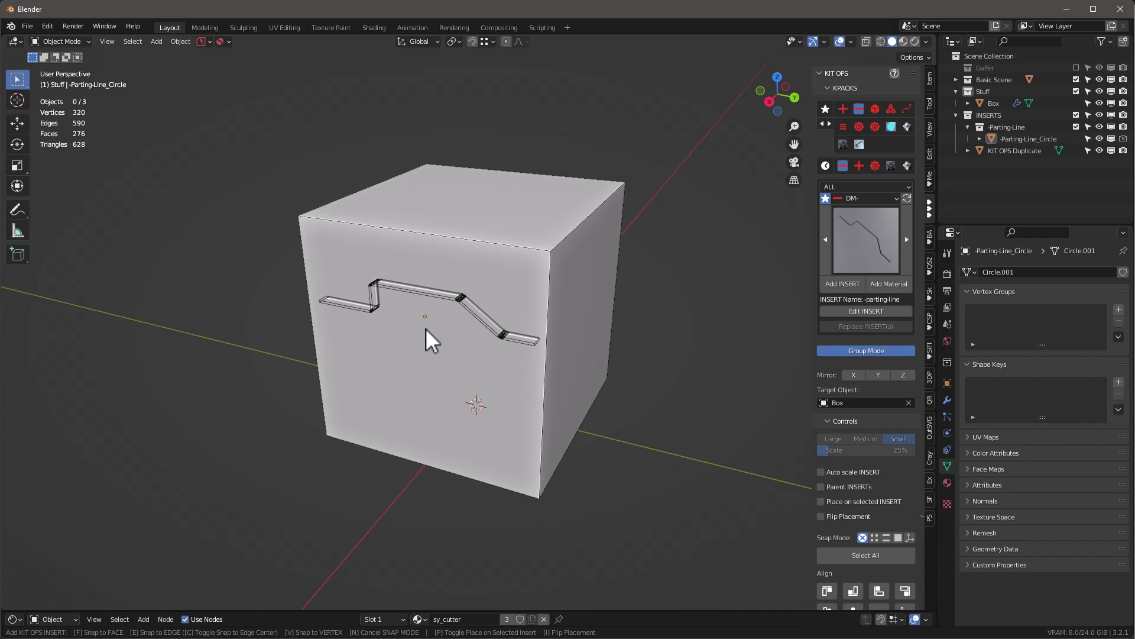
pyautogui.keyDown('ctrl'); pyautogui.scroll(-2, 425, 329); pyautogui.keyUp('ctrl')
pyautogui.keyDown('ctrl'); pyautogui.scroll(2, 424, 329); pyautogui.keyUp('ctrl')
pyautogui.scroll(2, 425, 329)
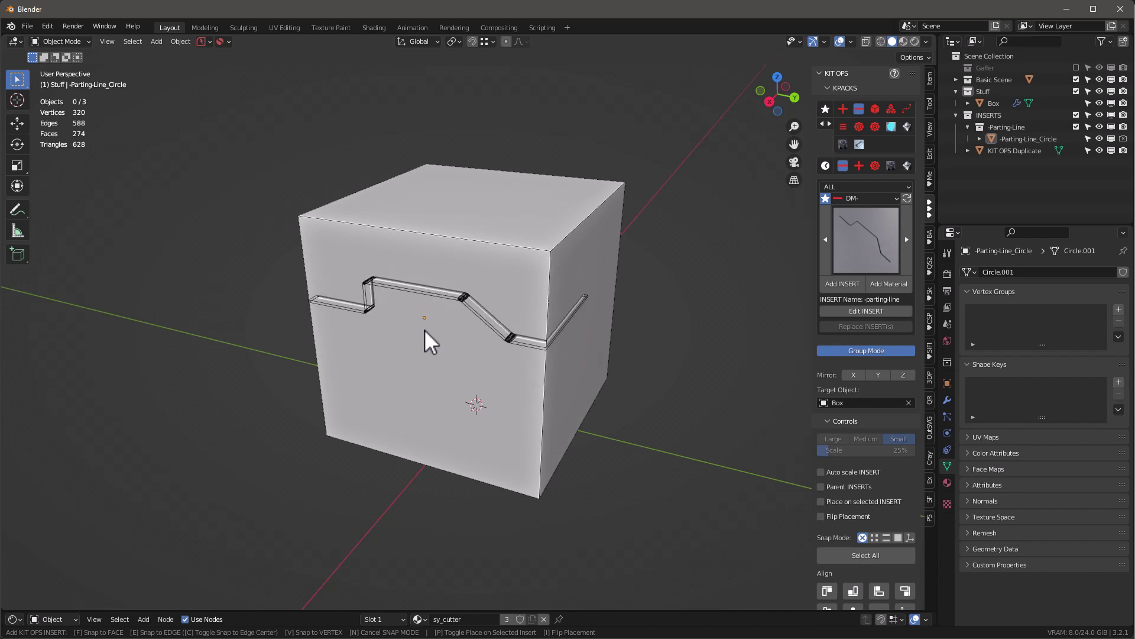
pyautogui.scroll(1, 425, 328)
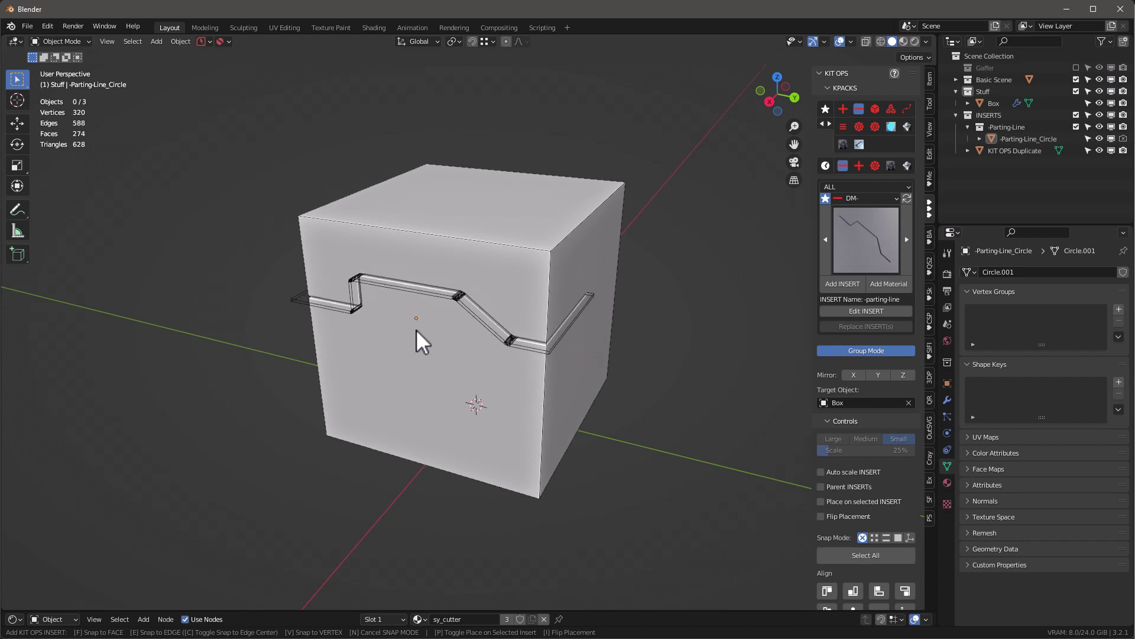
pyautogui.click(417, 329)
pyautogui.moveTo(416, 329); pyautogui.dragTo(481, 280, button='middle')
# Enter Edit Mode on the insert in an orthographic side view with vertex selection.
pyautogui.press('KP_5')
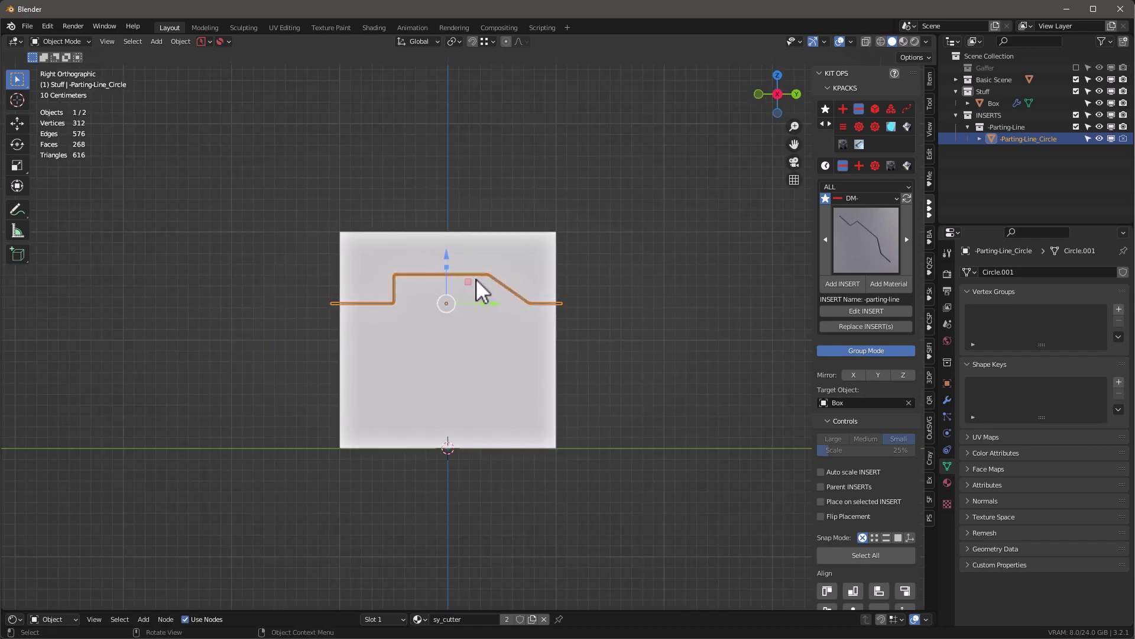
pyautogui.hotkey('alt', 'z')
pyautogui.scroll(5, 399, 343)
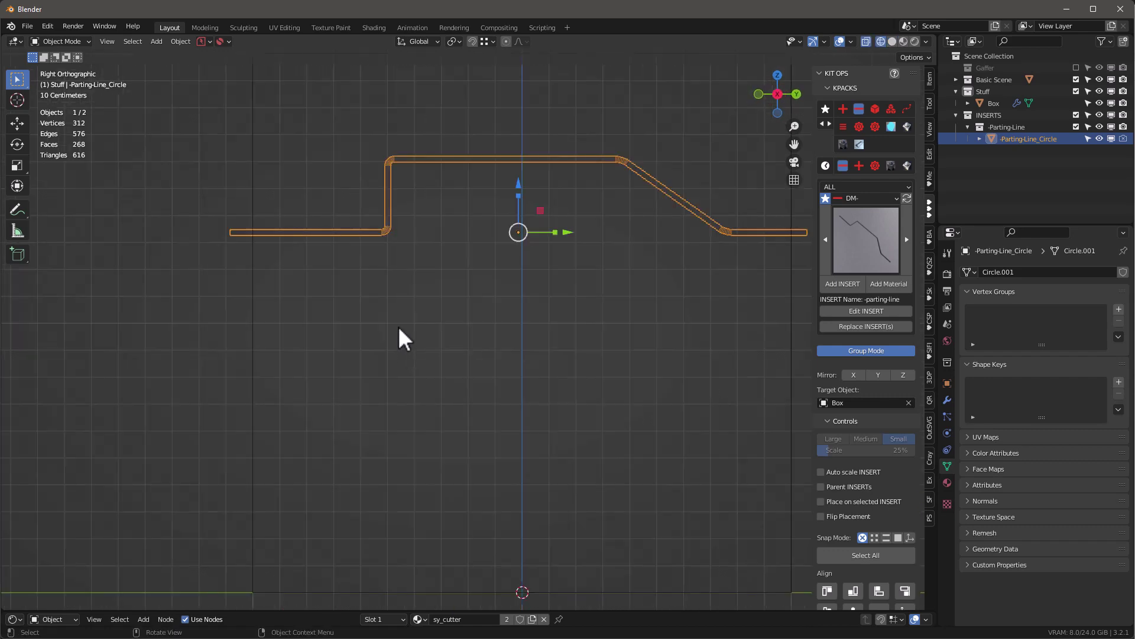
pyautogui.scroll(-2, 402, 295)
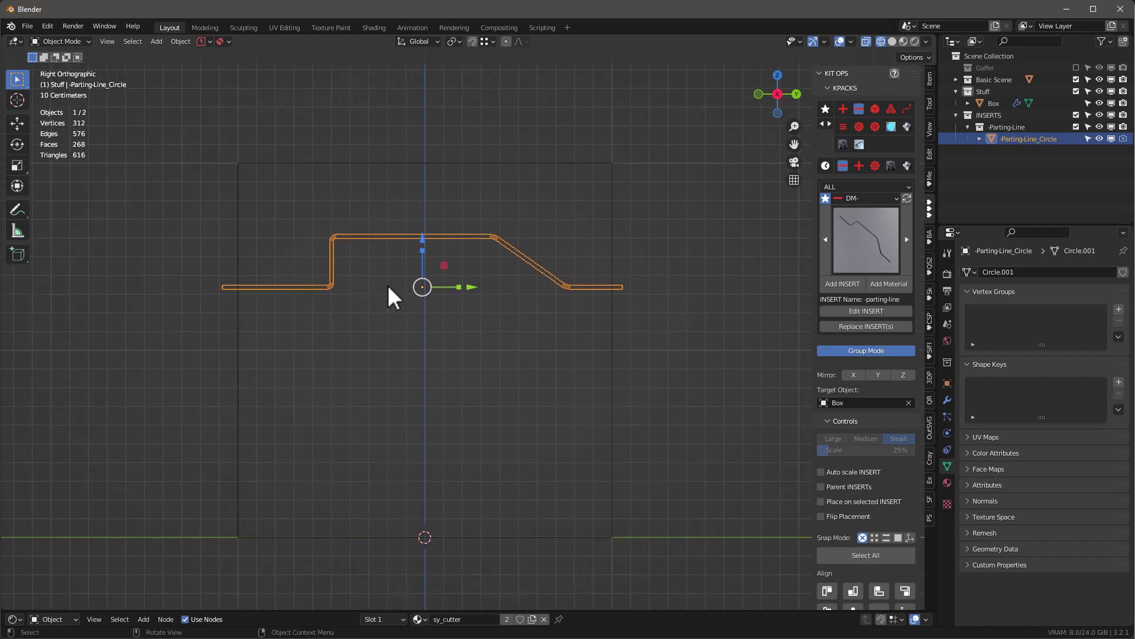
pyautogui.hotkey('alt', 'z')
pyautogui.scroll(1, 443, 264)
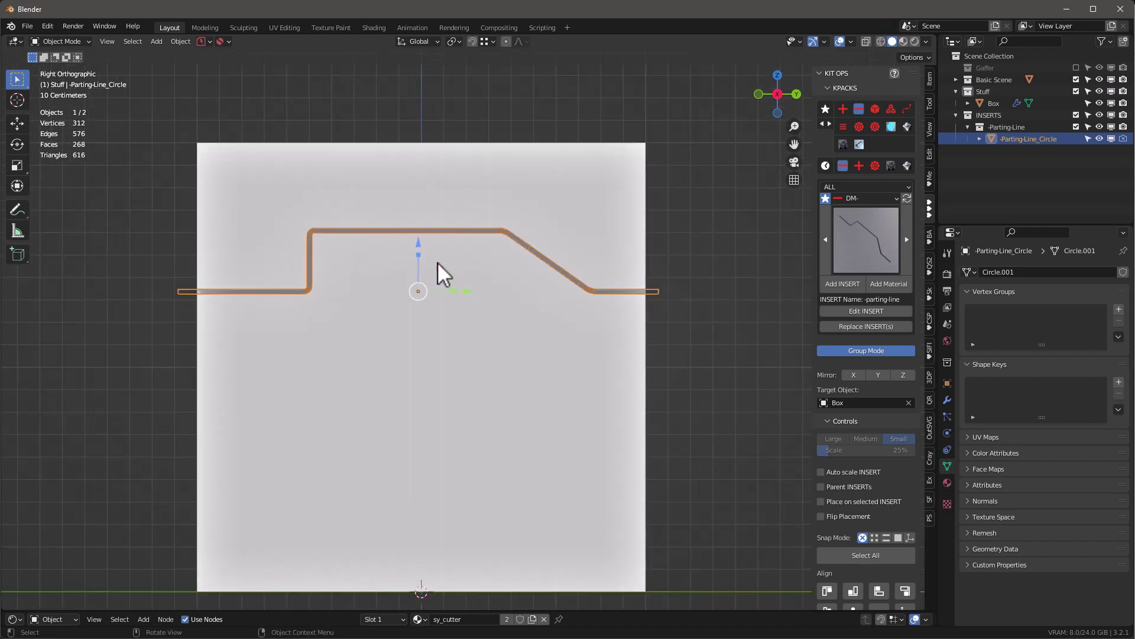
pyautogui.press('Tab')
pyautogui.press('1')
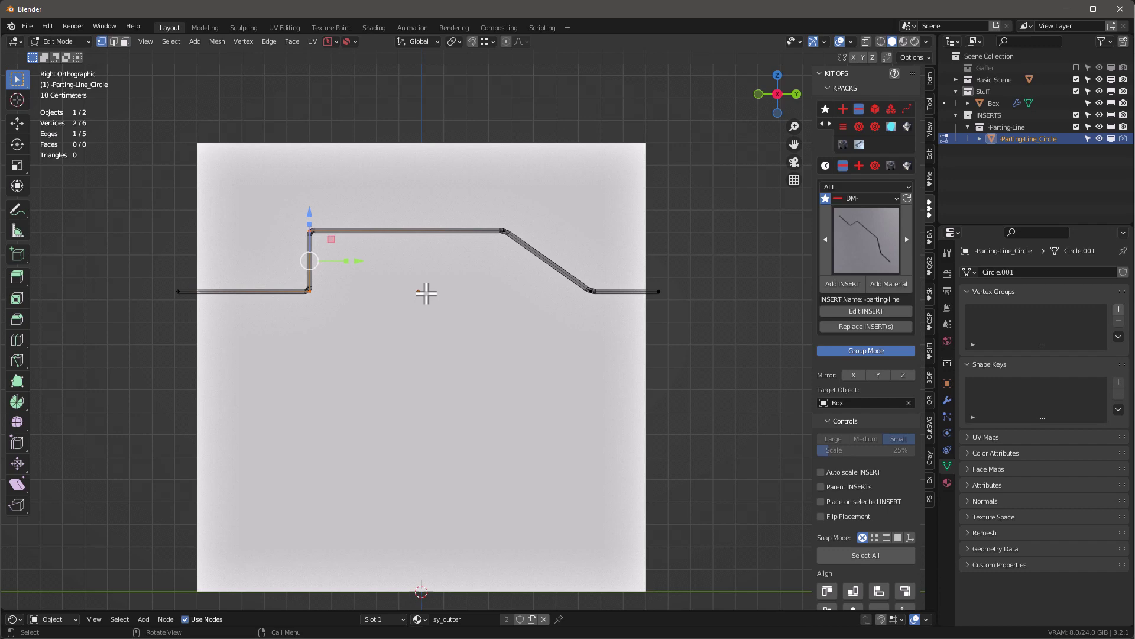
pyautogui.scroll(1, 288, 194)
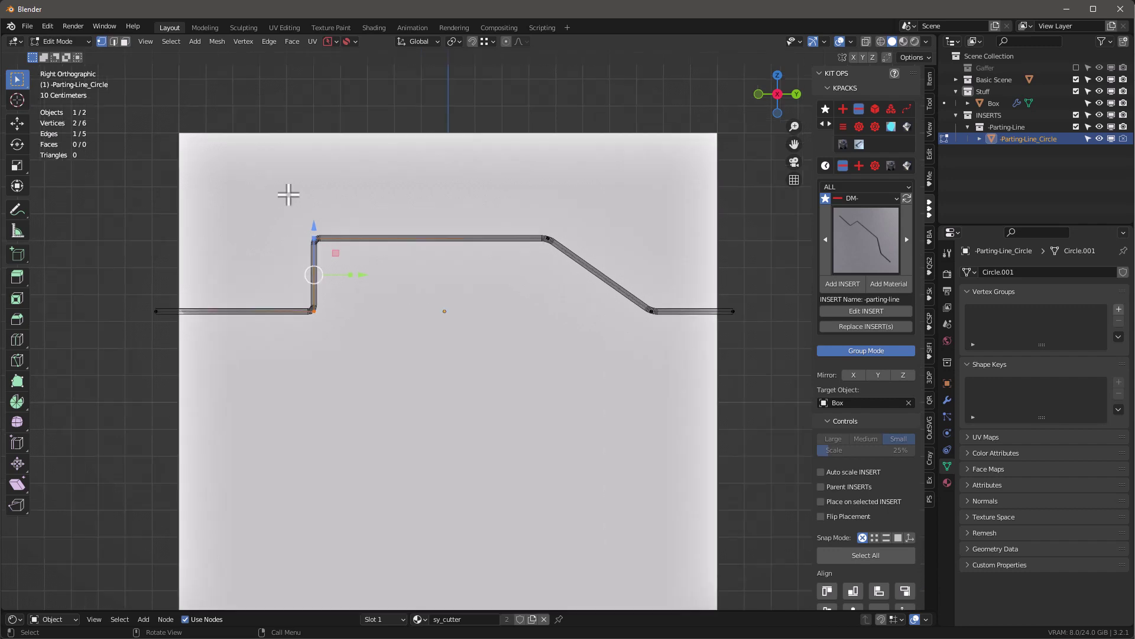
# Switch to wireframe and raise the step's top-left corner vertex.
pyautogui.click(315, 239)
pyautogui.press('z')
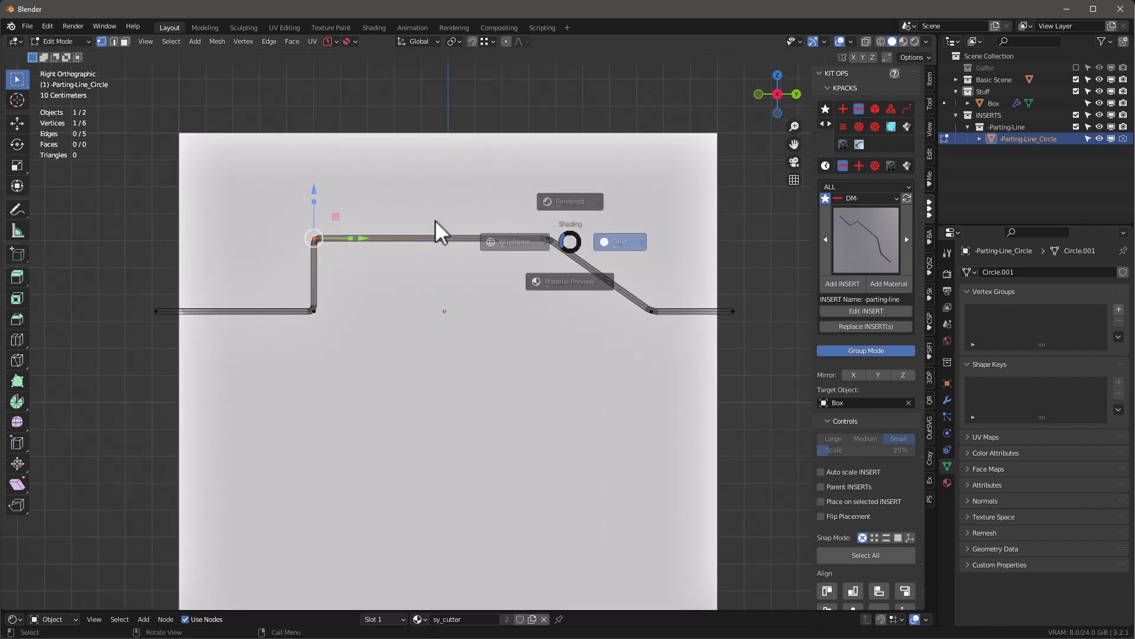
pyautogui.click(436, 228)
pyautogui.moveTo(252, 197); pyautogui.dragTo(567, 251)
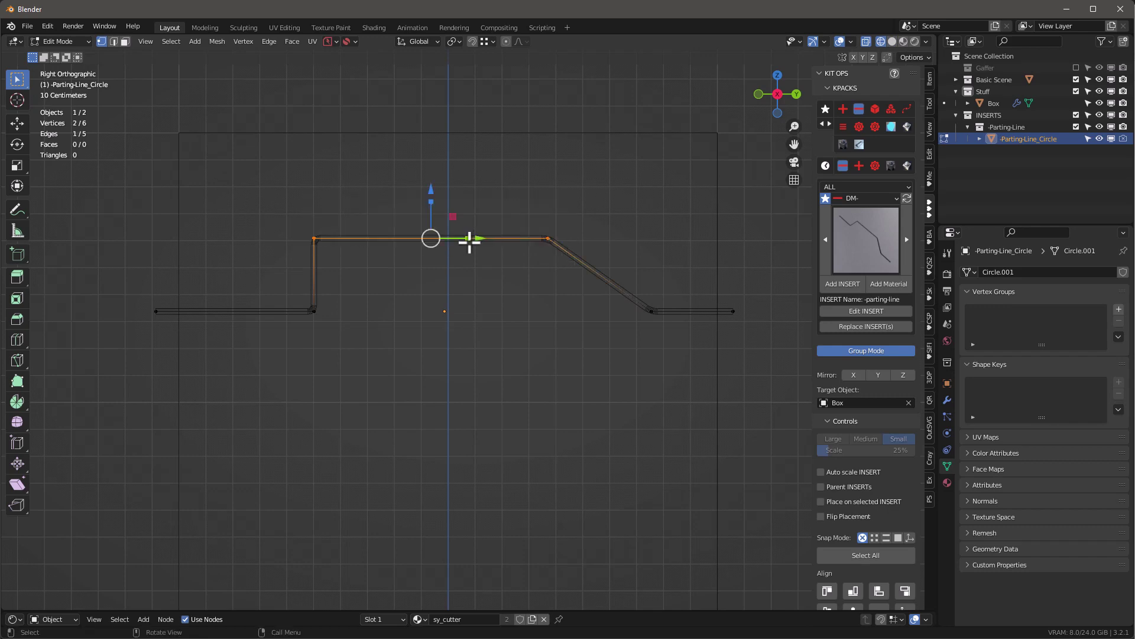
pyautogui.click(318, 202)
pyautogui.moveTo(315, 192); pyautogui.dragTo(309, 141)
# Shift the slanted top edge to the right, then reselect both top vertices.
pyautogui.moveTo(520, 215); pyautogui.dragTo(566, 256)
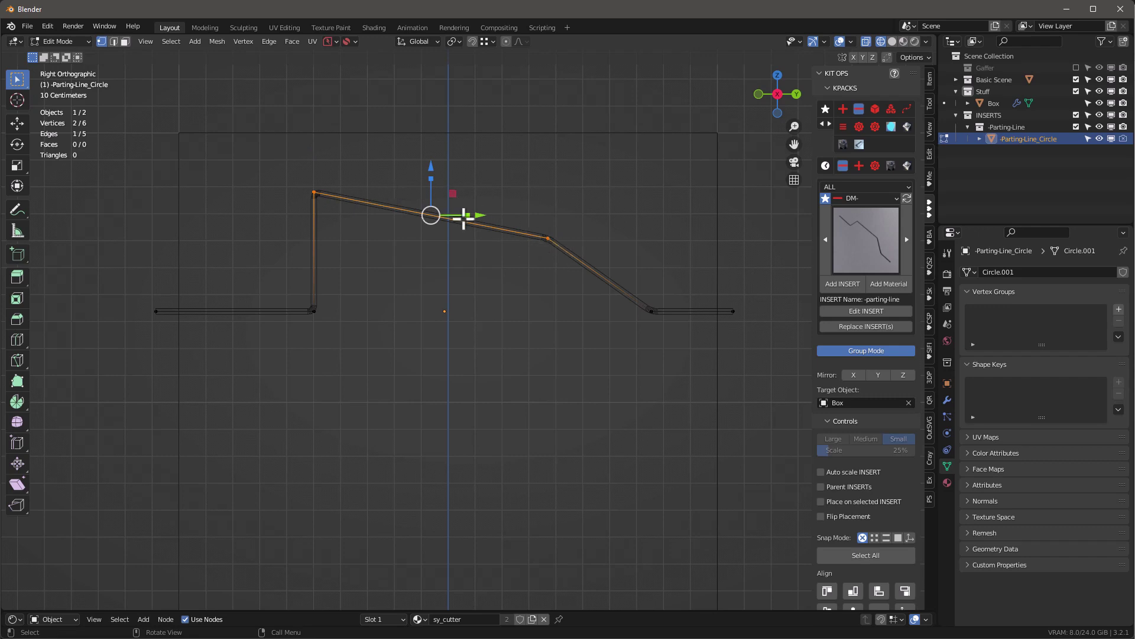
pyautogui.moveTo(477, 216); pyautogui.dragTo(522, 217)
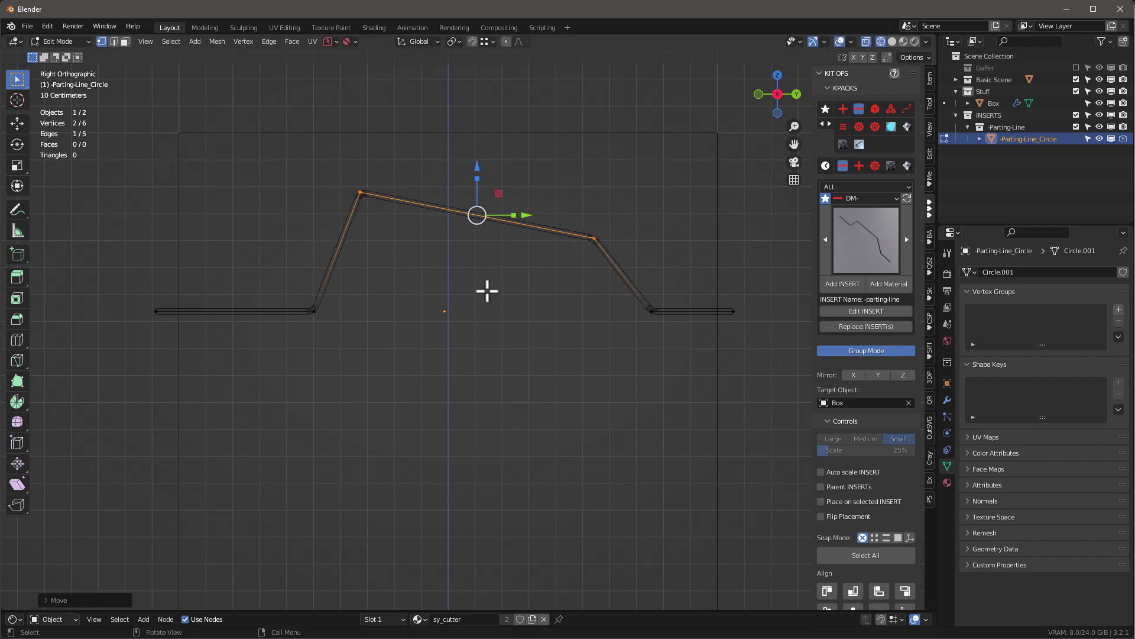
pyautogui.click(499, 304)
pyautogui.moveTo(318, 157); pyautogui.dragTo(616, 271)
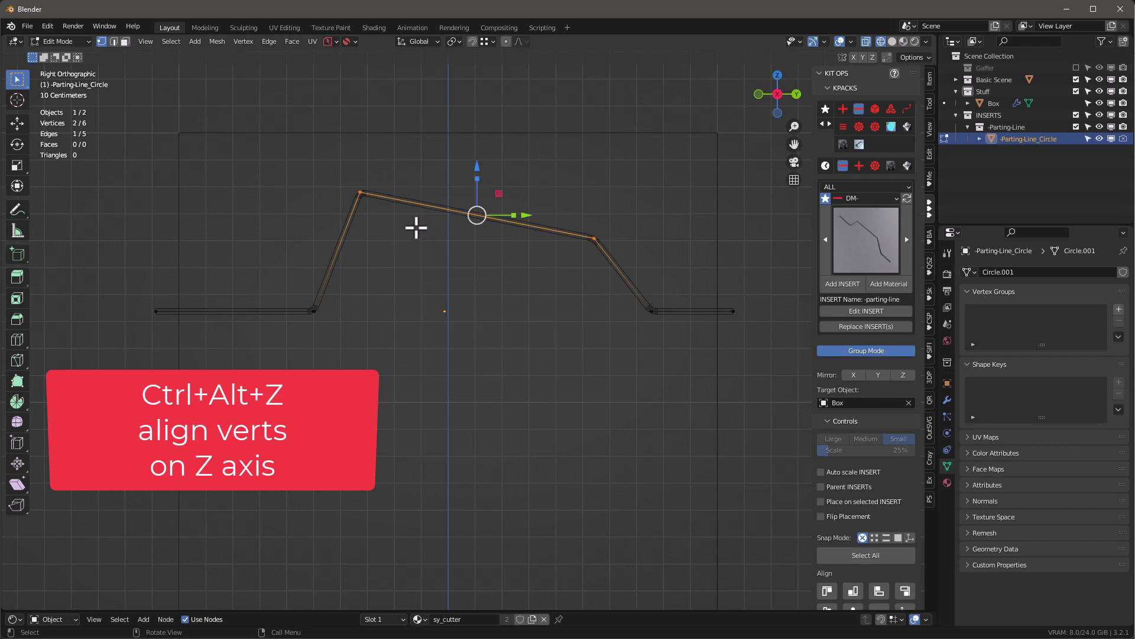
# Level the two top vertices and line up the left side's vertices vertically, then inspect the profile.
pyautogui.hotkey('ctrl', 'alt', 'z')
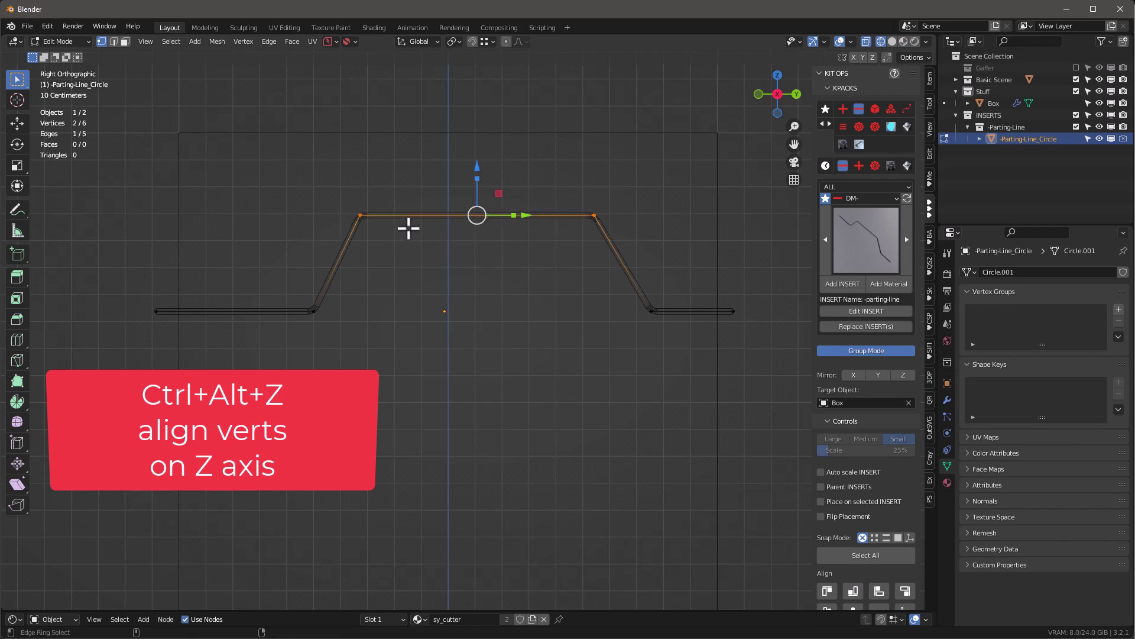
pyautogui.moveTo(265, 181); pyautogui.dragTo(418, 379)
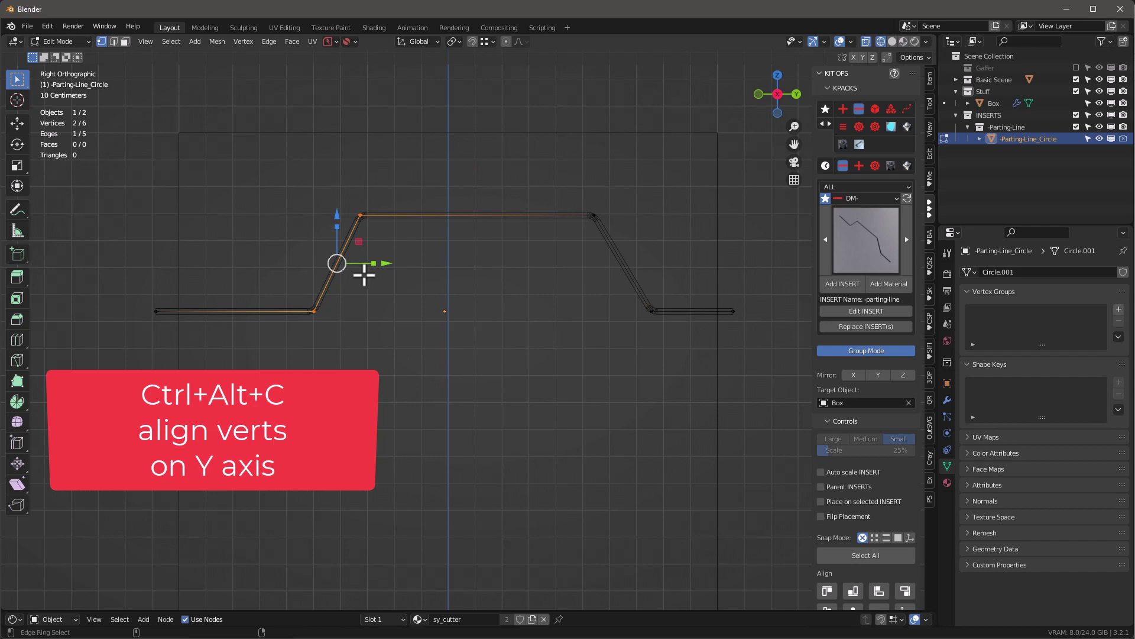
pyautogui.hotkey('ctrl', 'alt', 'c')
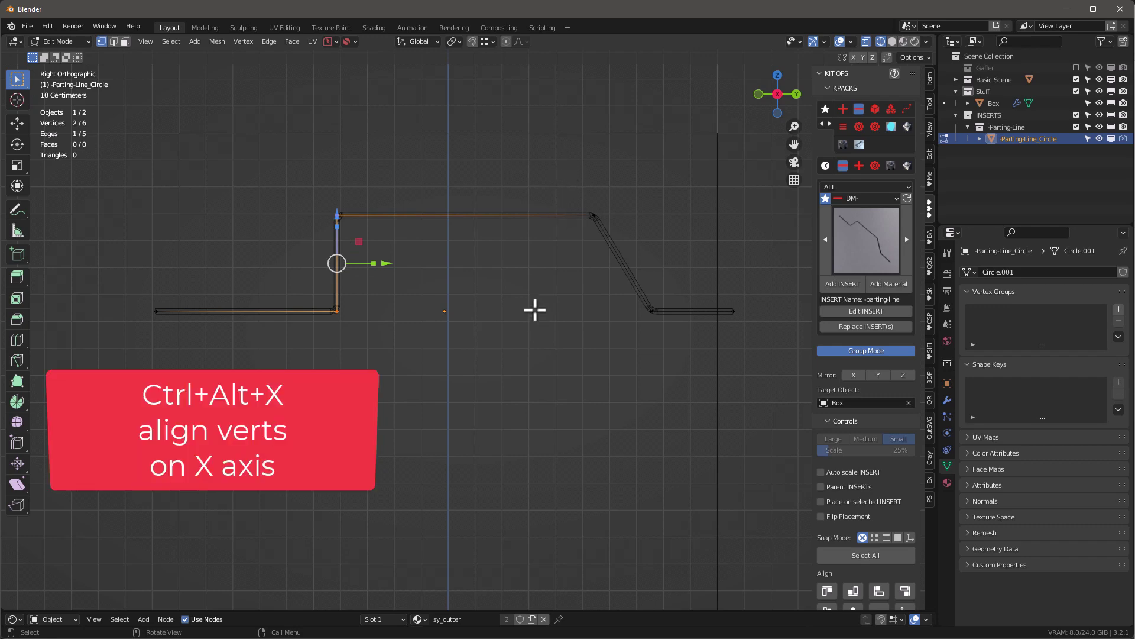
pyautogui.moveTo(495, 266)
pyautogui.mouseDown(button='middle')
pyautogui.moveTo(459, 294)
pyautogui.moveTo(502, 268)
pyautogui.mouseUp(button='middle')
pyautogui.moveTo(582, 174); pyautogui.dragTo(690, 352)
pyautogui.moveTo(690, 353); pyautogui.dragTo(593, 233, button='middle')
# Duplicate the profile's left end vertex and place the copy below and left of it.
pyautogui.scroll(3, 551, 240)
pyautogui.scroll(-3, 505, 243)
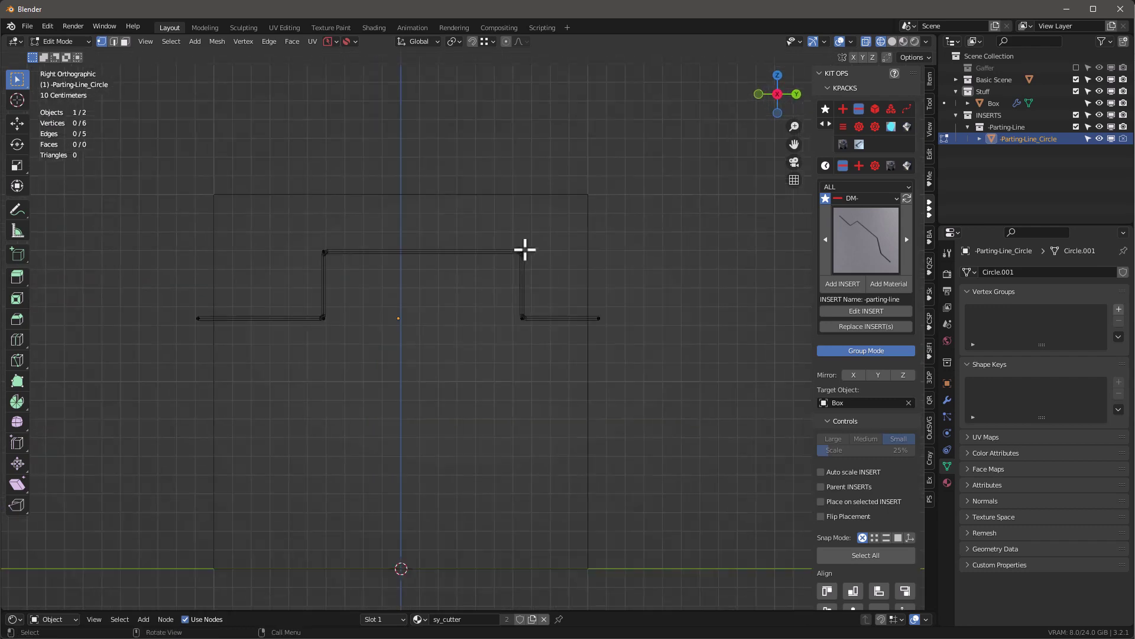
pyautogui.moveTo(525, 246); pyautogui.dragTo(423, 281, button='middle')
pyautogui.click(199, 318)
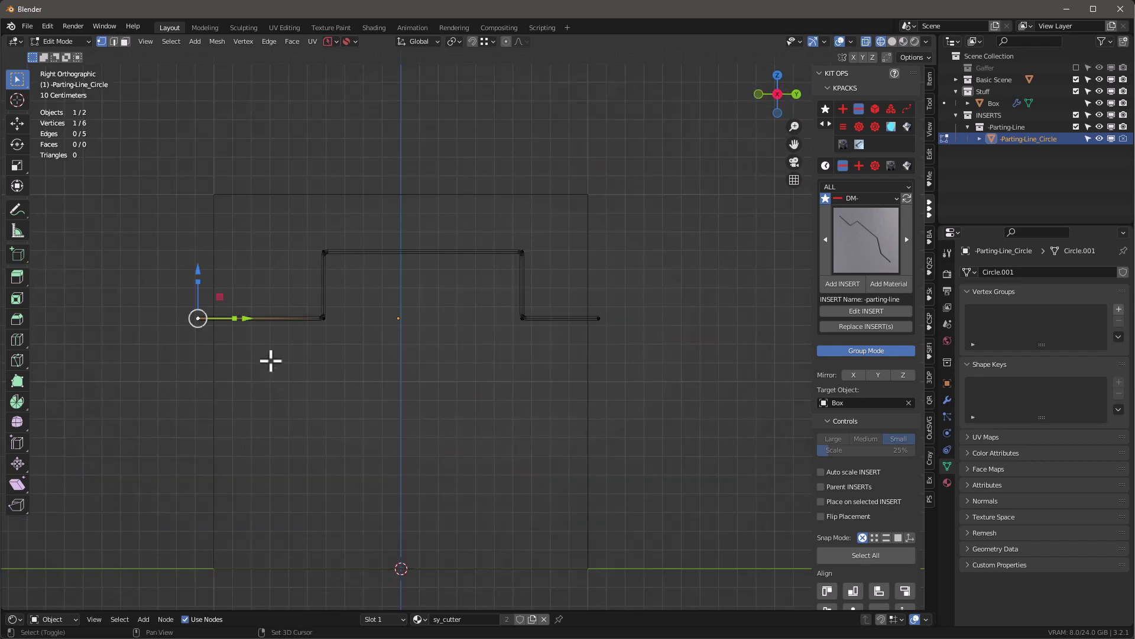
pyautogui.hotkey('shift', 'd')
pyautogui.click(252, 464)
# Extrude five edges from the duplicate into a zigzag chain ending to the right.
pyautogui.press('e')
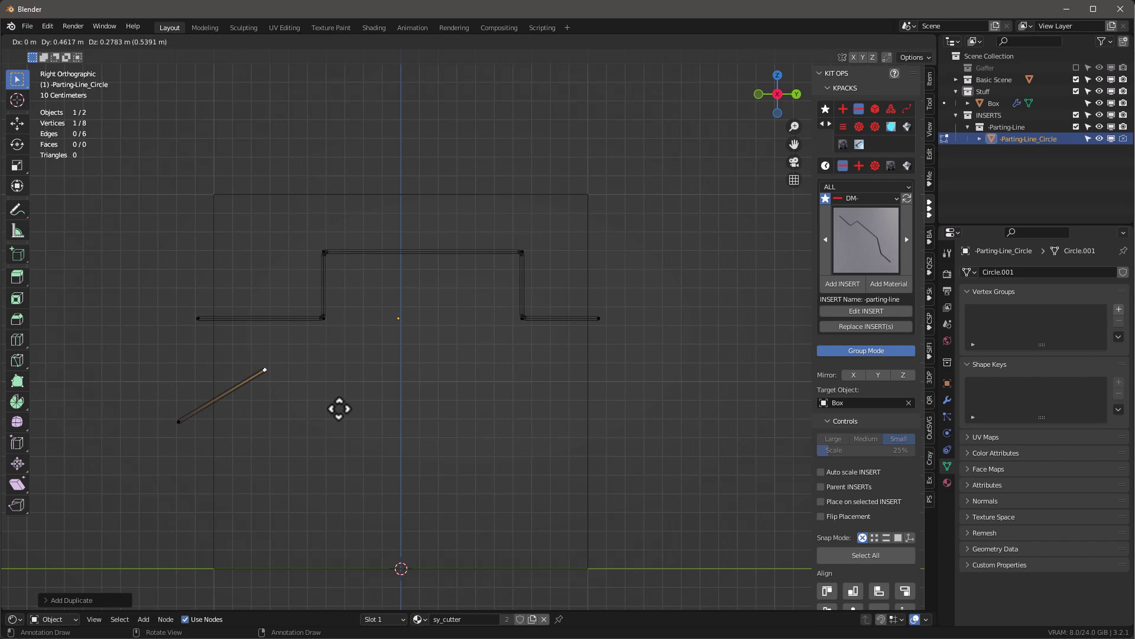
pyautogui.click(346, 406)
pyautogui.press('e')
pyautogui.click(489, 449)
pyautogui.press('e')
pyautogui.click(531, 531)
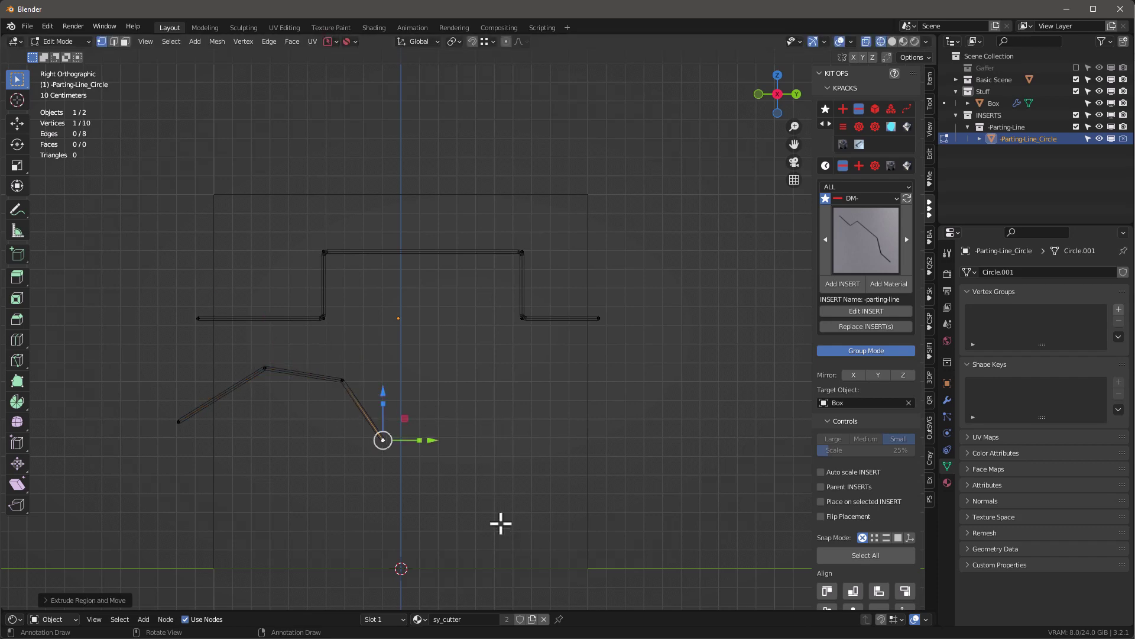
pyautogui.press('e')
pyautogui.click(670, 503)
pyautogui.press('e')
pyautogui.click(748, 389)
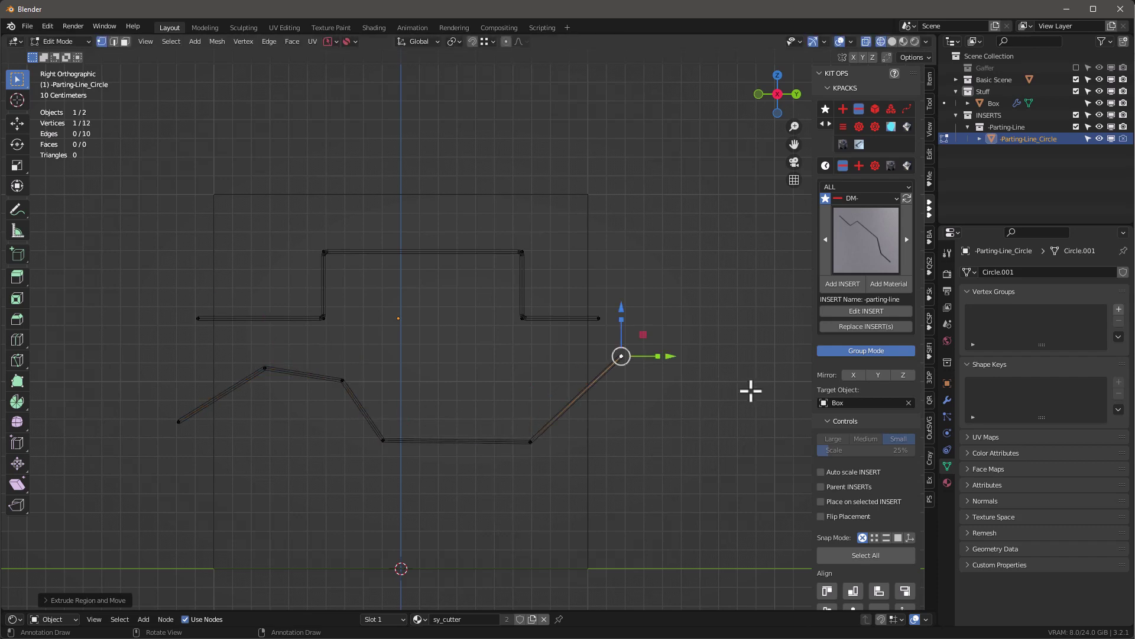
# Select the chain's upper edge to level and its slanted edge to stand vertical.
pyautogui.moveTo(244, 347); pyautogui.dragTo(368, 395)
pyautogui.click(384, 410)
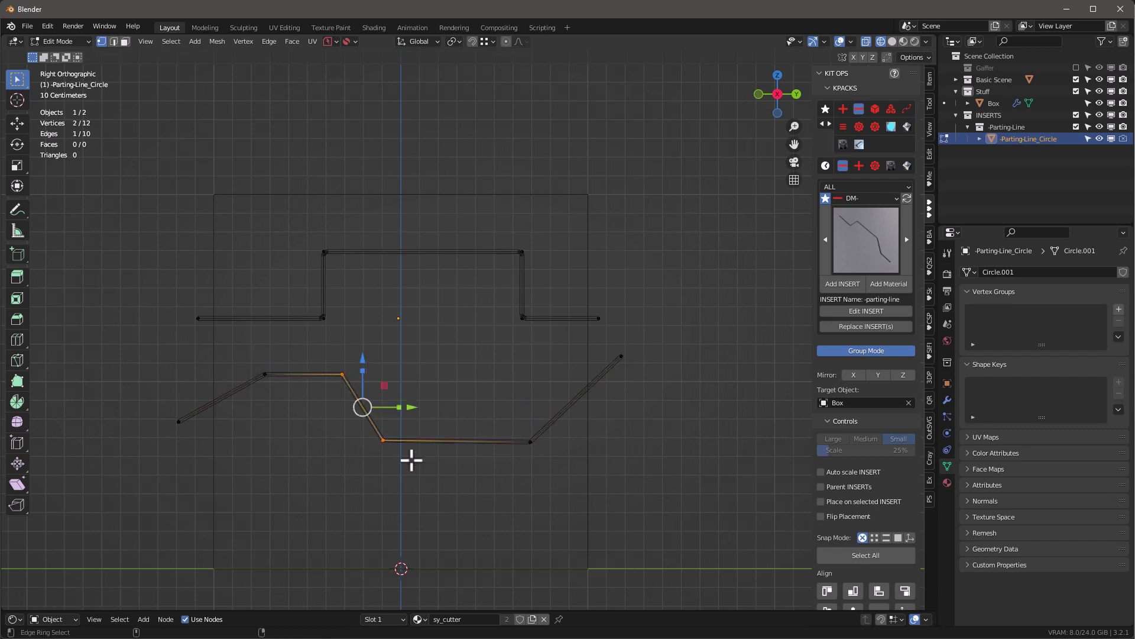
pyautogui.click(661, 407)
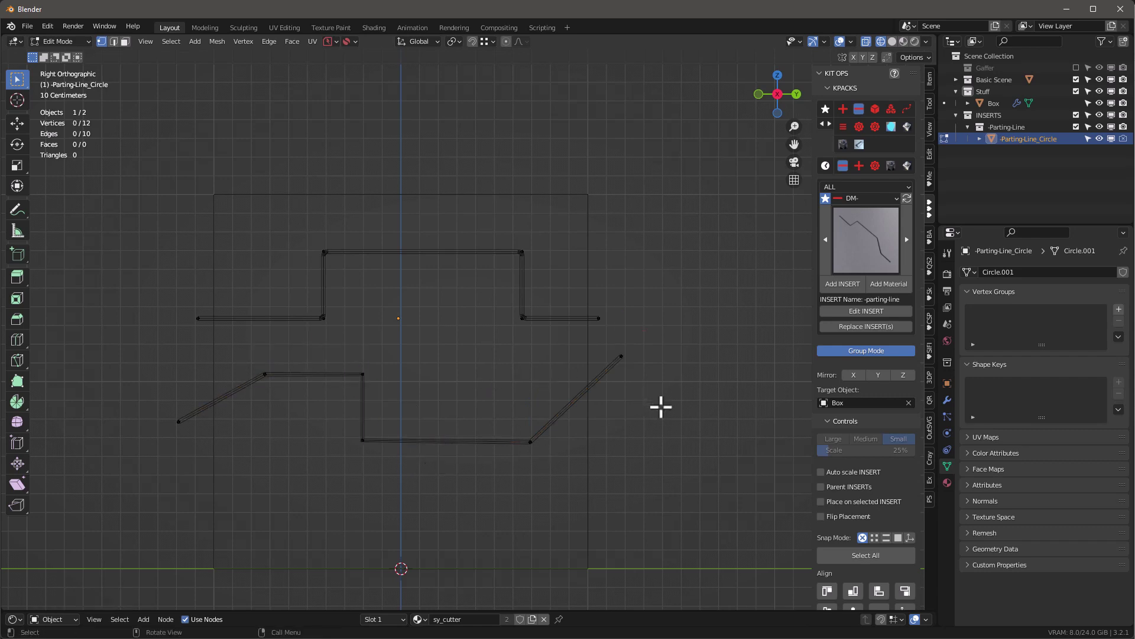